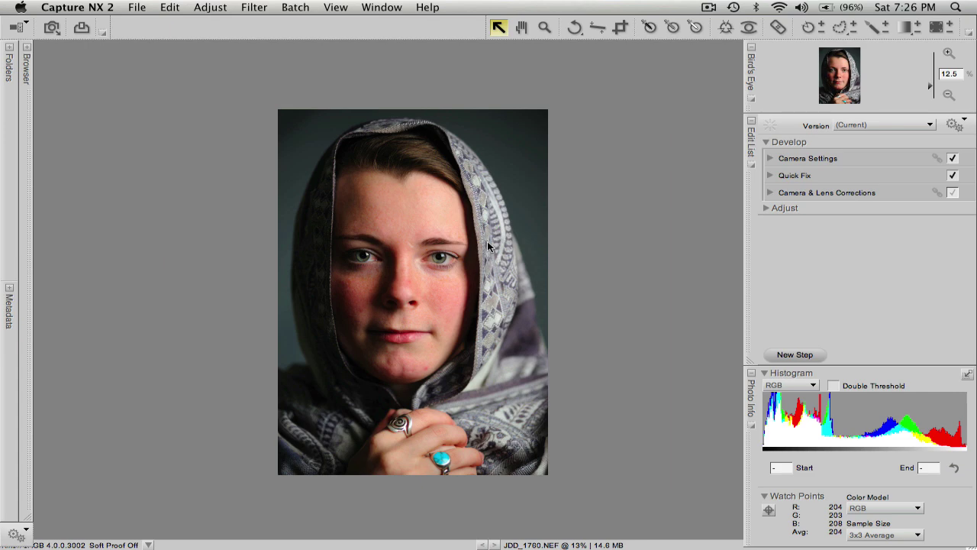
Examine the portrait's facial skin, shadows and scarf detail at 50, 33 and 25 percent magnification.
scroll(489, 246, up, 3)
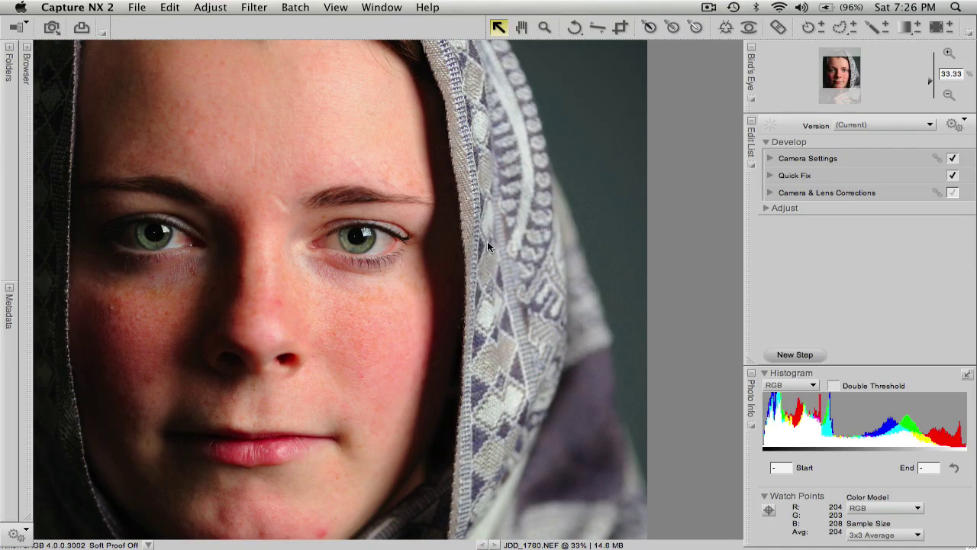
key(h)
drag(260, 260, 374, 279)
key(a)
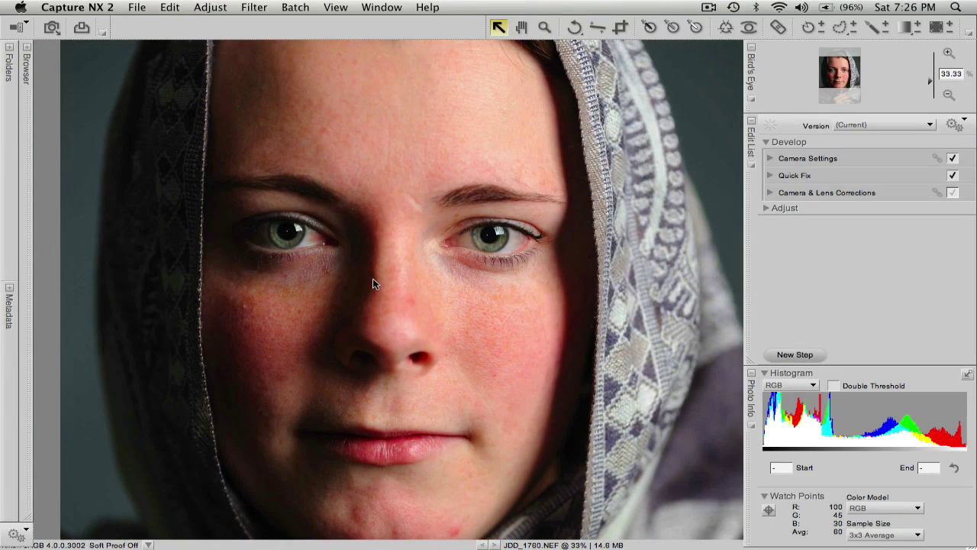
scroll(373, 278, up, 1)
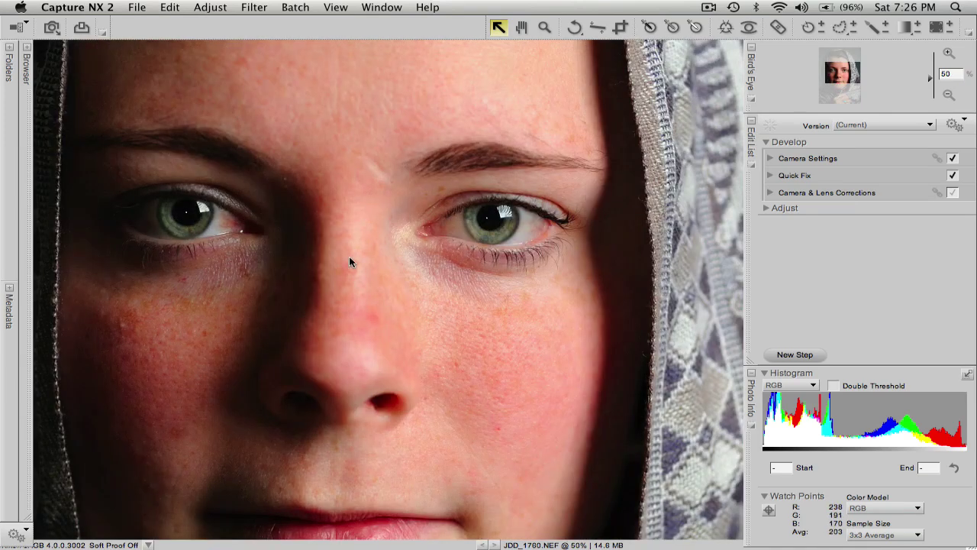
key(h)
drag(349, 257, 323, 253)
key(a)
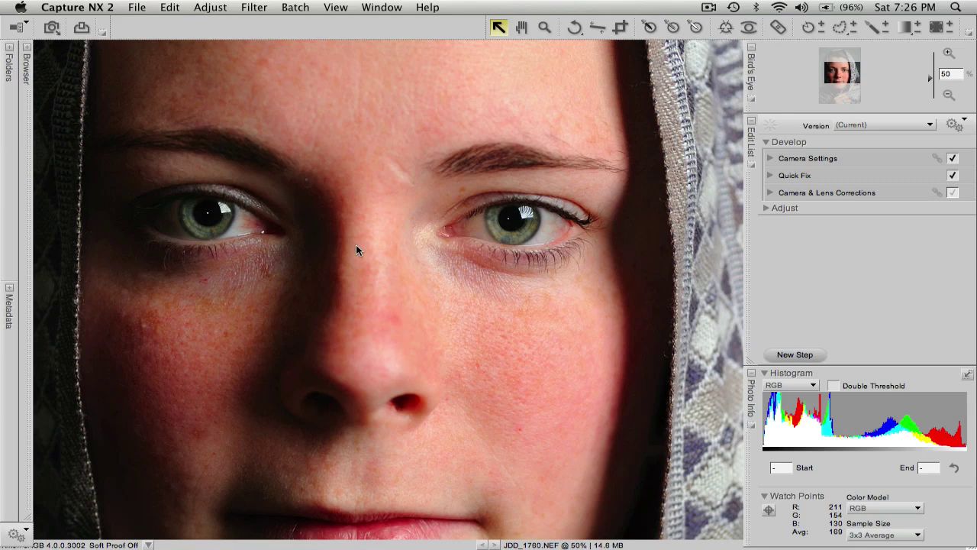
scroll(356, 245, down, 1)
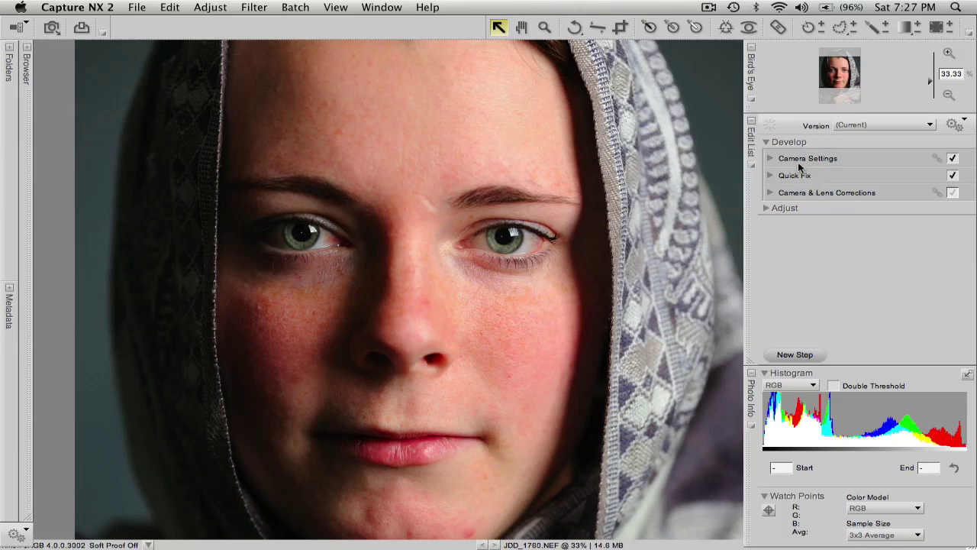
key(super+minus)
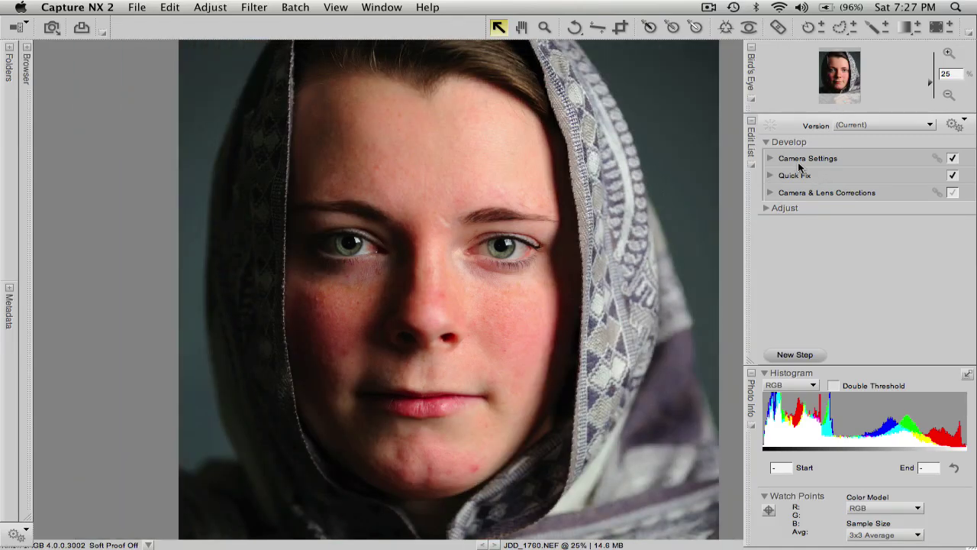
key(space)
drag(491, 284, 469, 301)
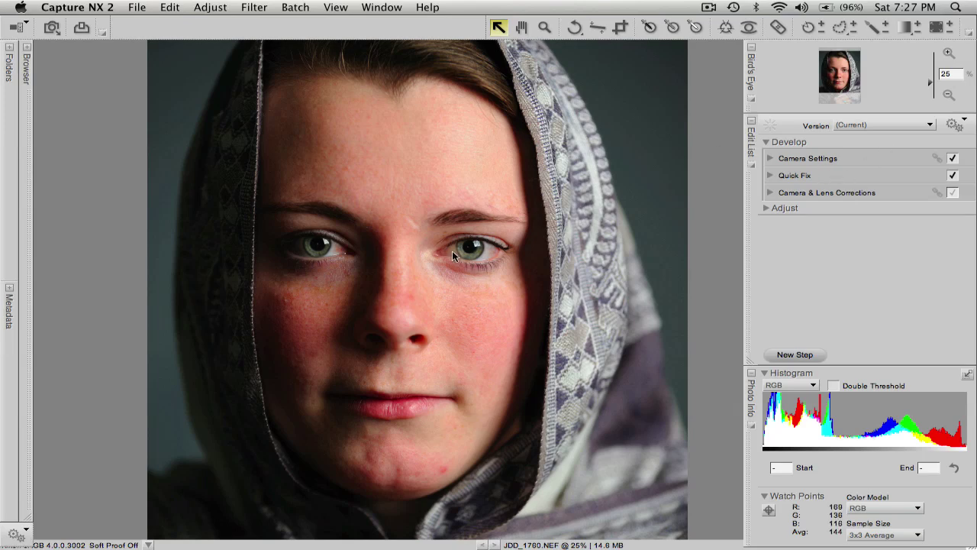
Change the Picture Control in the Camera Settings to Neutral.
click(839, 158)
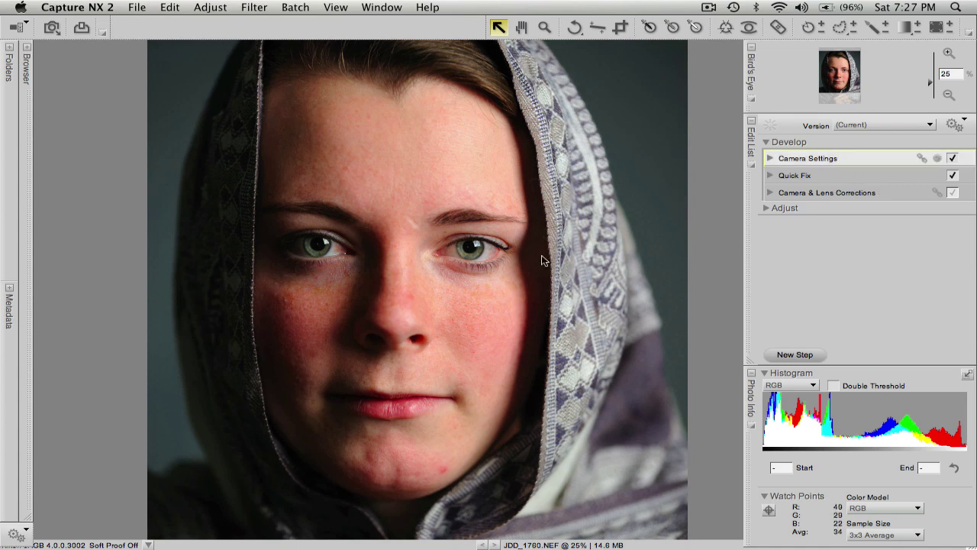
click(770, 158)
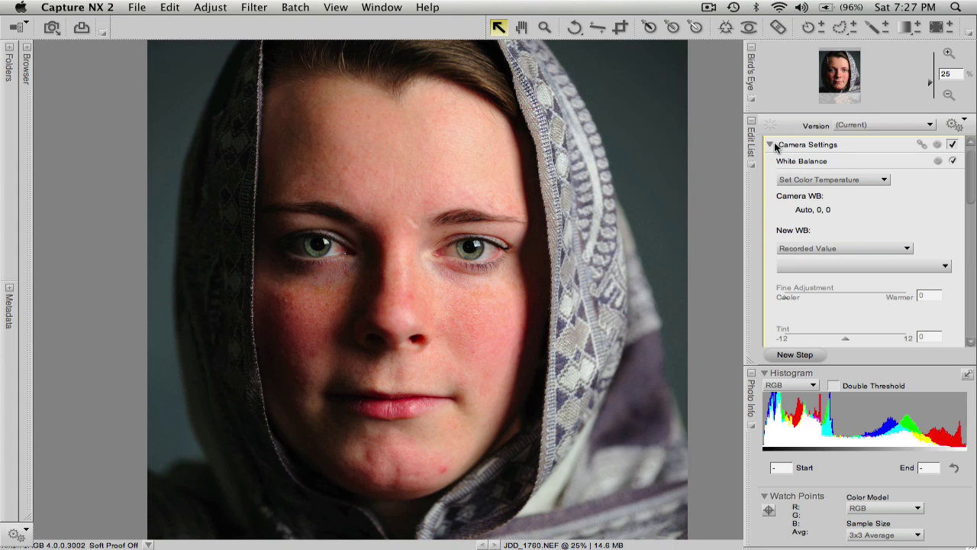
click(770, 145)
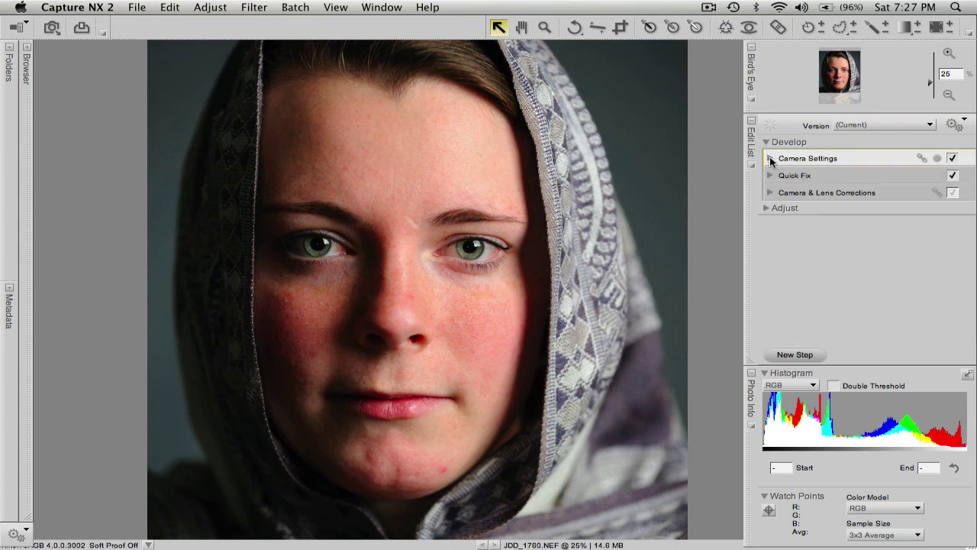
click(770, 158)
scroll(848, 246, down, 5)
scroll(848, 246, down, 1)
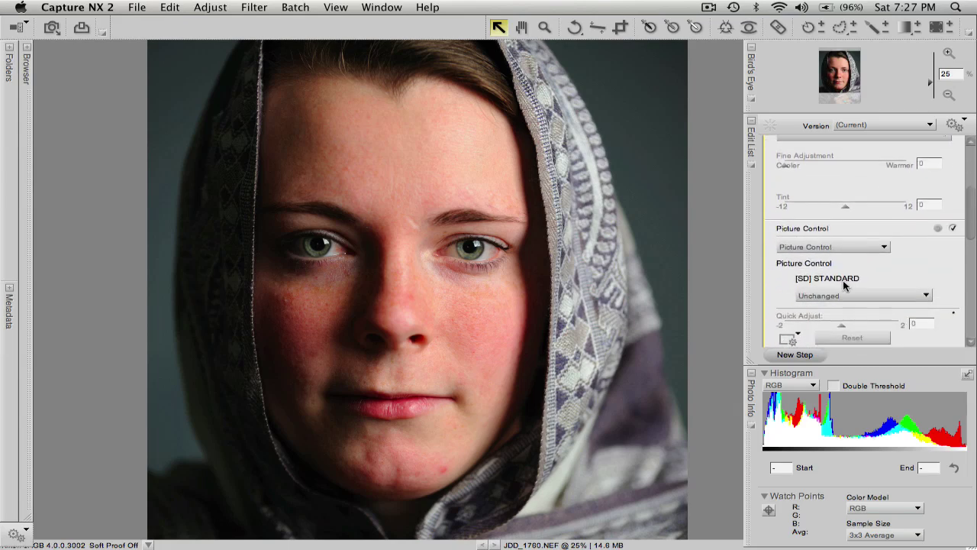
scroll(845, 280, down, 2)
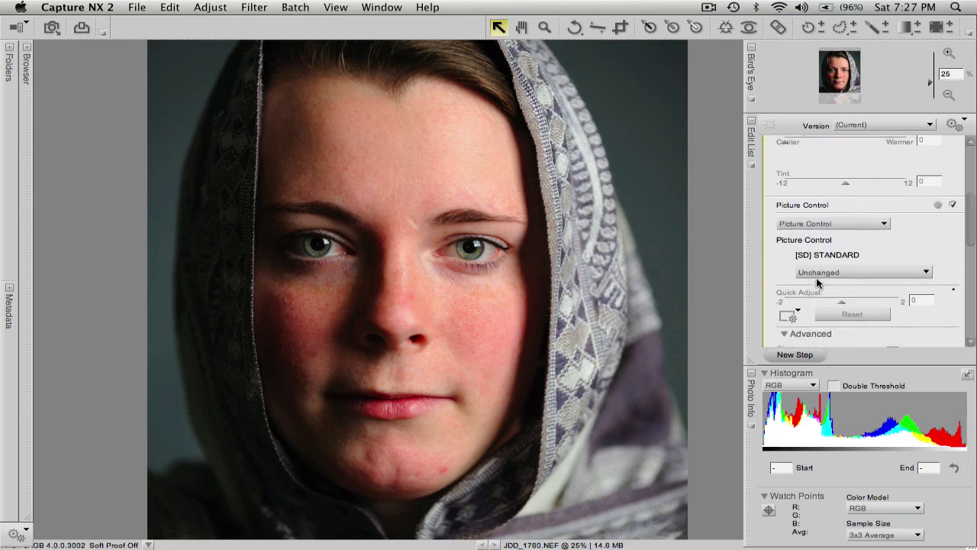
click(926, 269)
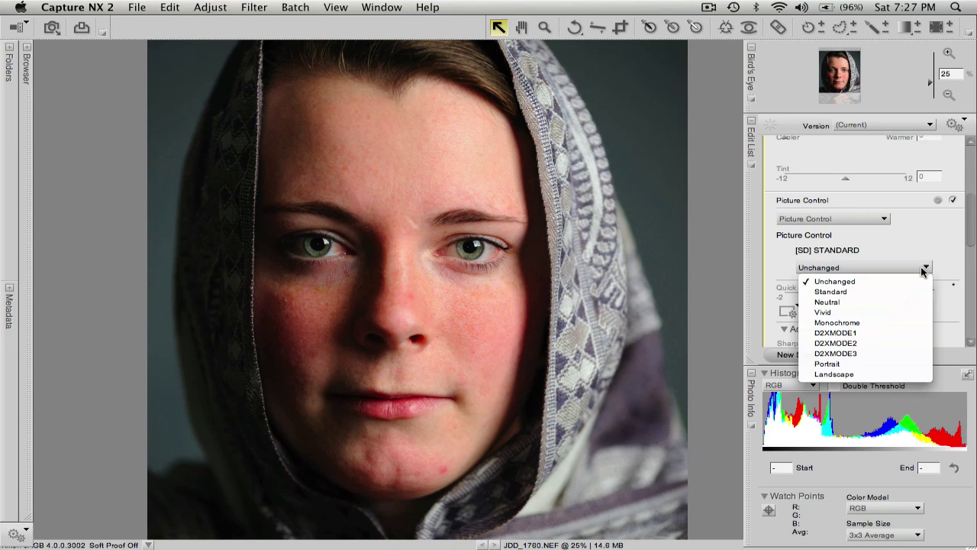
click(850, 302)
Set the Picture Control's Sharpening to 4 and collapse the Camera Settings.
scroll(851, 309, down, 3)
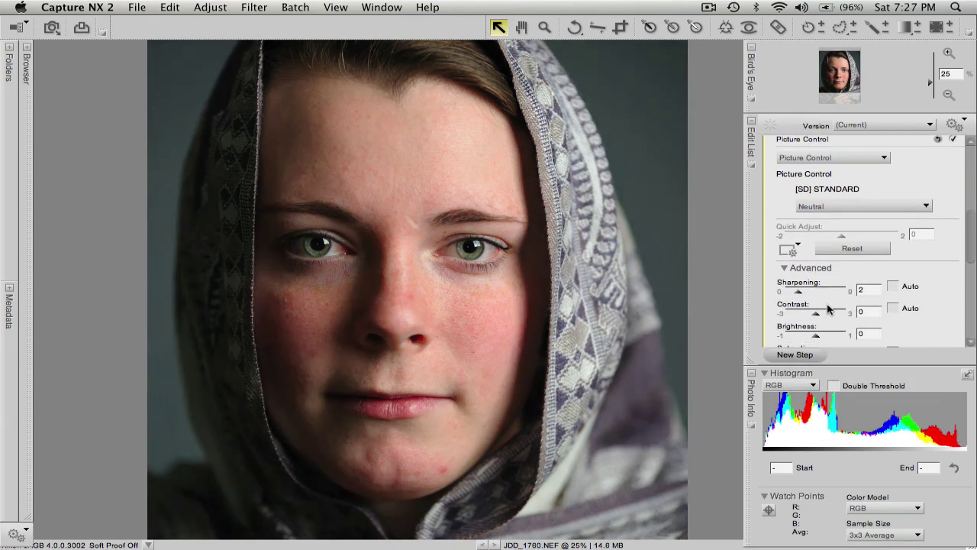
drag(798, 294, 814, 297)
scroll(831, 297, down, 3)
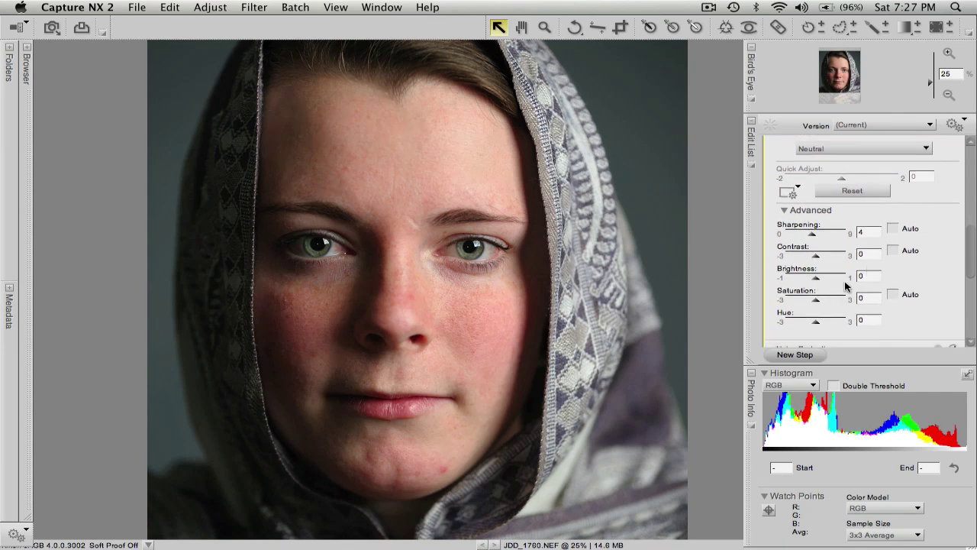
scroll(848, 289, down, 1)
scroll(855, 284, down, 3)
scroll(853, 290, up, 2)
scroll(830, 223, down, 7)
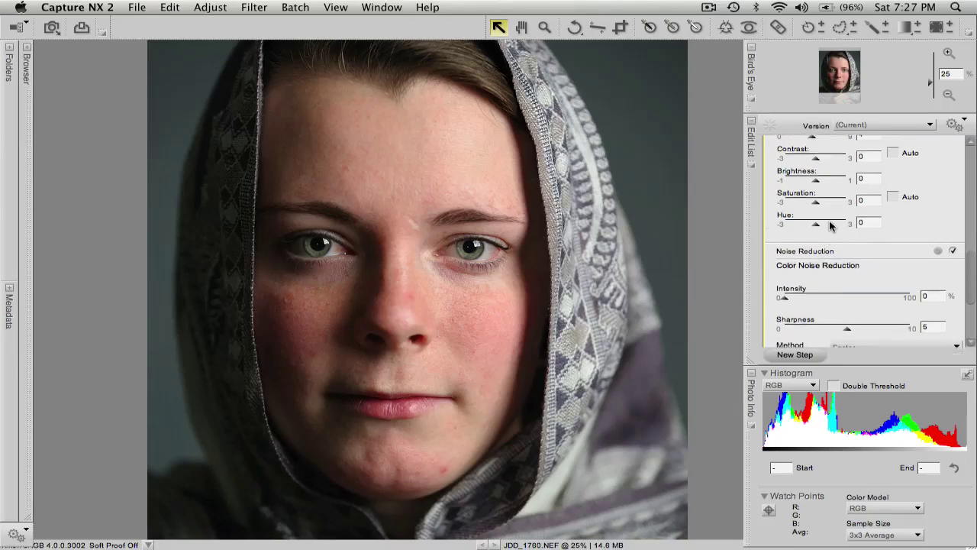
scroll(831, 225, down, 4)
scroll(831, 226, up, 10)
scroll(831, 226, up, 8)
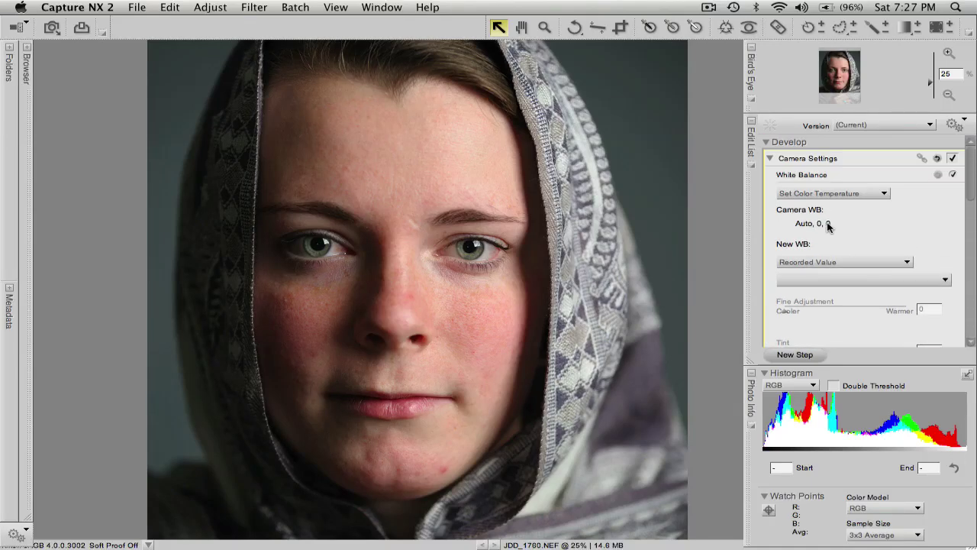
click(770, 158)
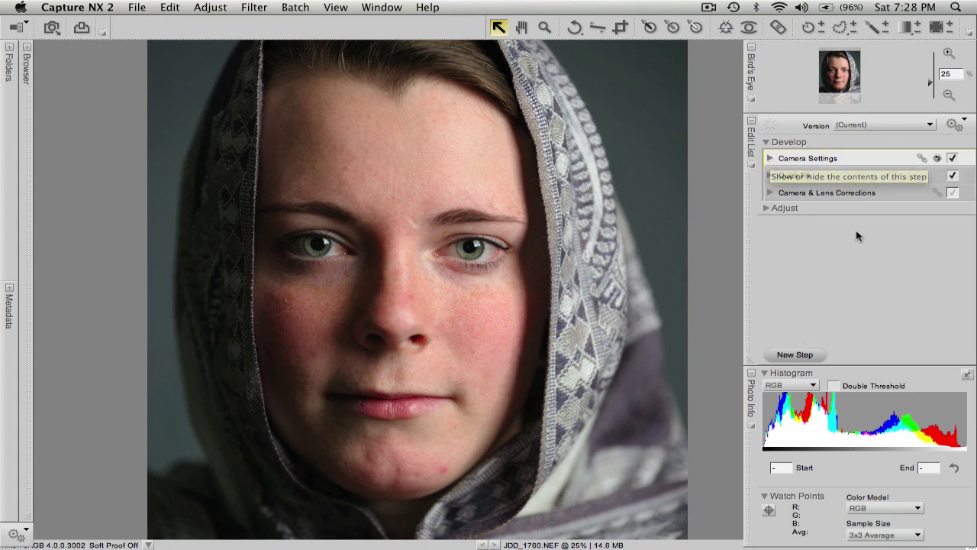
Open the Quick Fix adjustments and set Shadow Protection to 6.
click(770, 176)
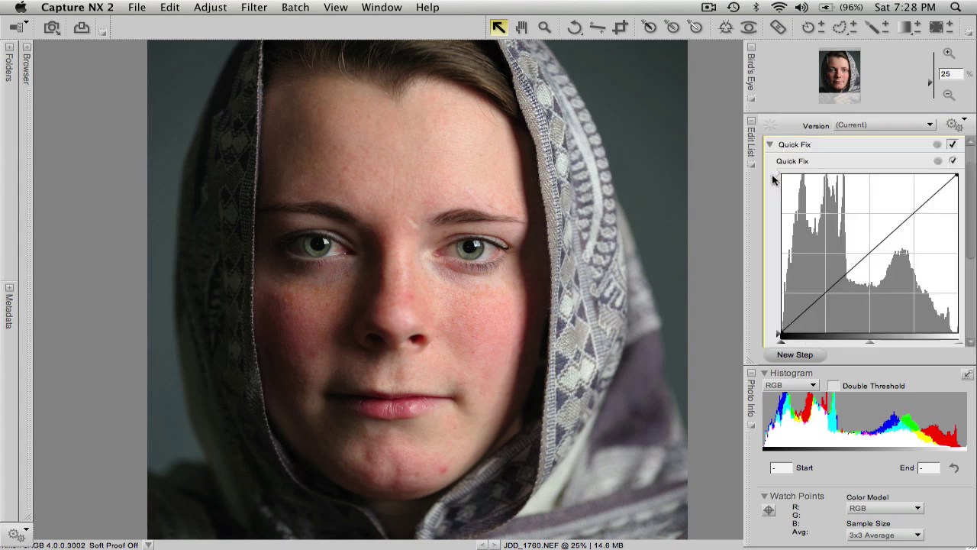
scroll(848, 274, down, 5)
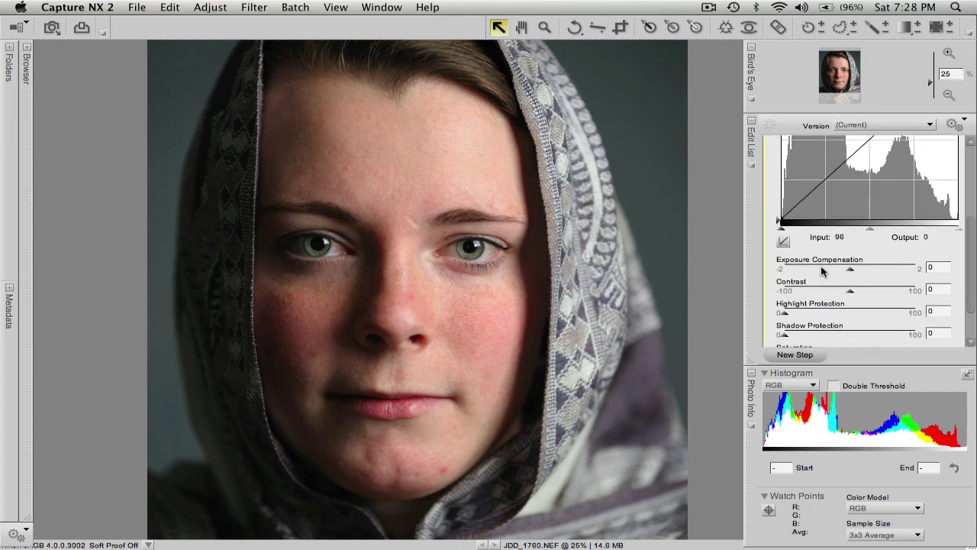
key(super+minus)
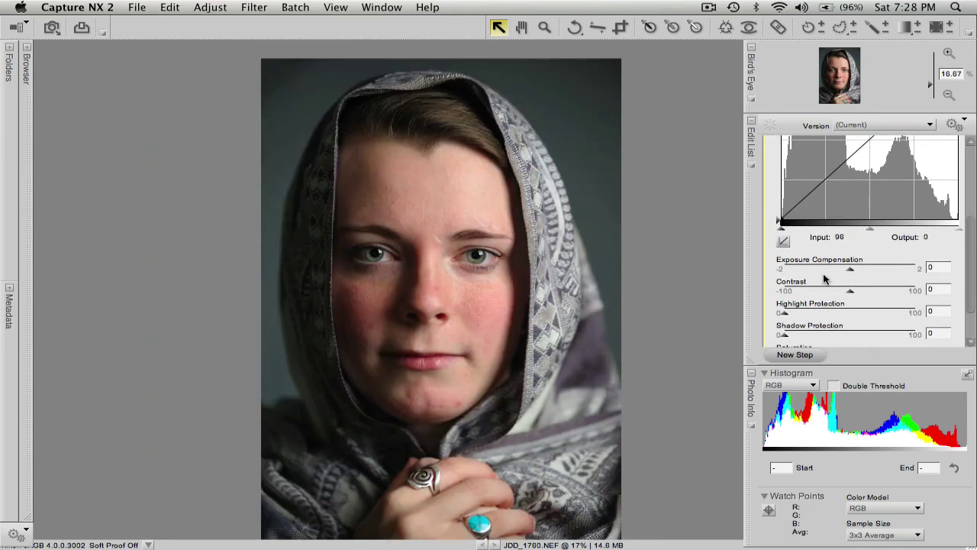
scroll(811, 324, down, 3)
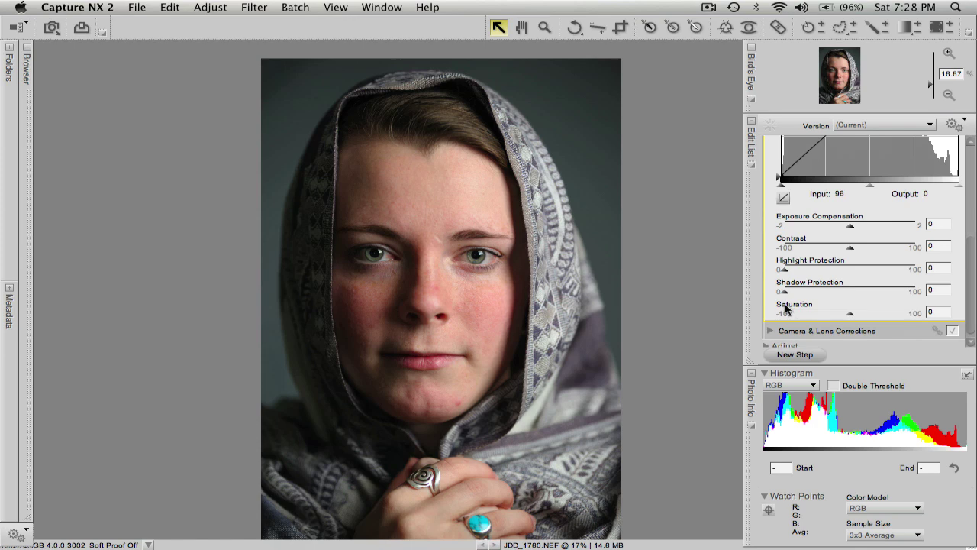
drag(784, 294, 791, 295)
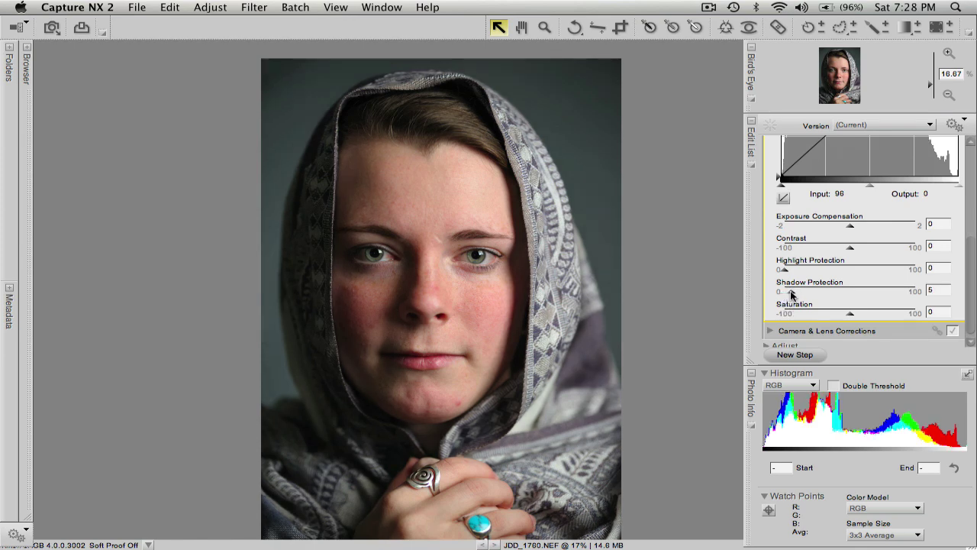
mouse_move(791, 295)
mouse_down()
mouse_move(766, 296)
mouse_move(795, 296)
mouse_up()
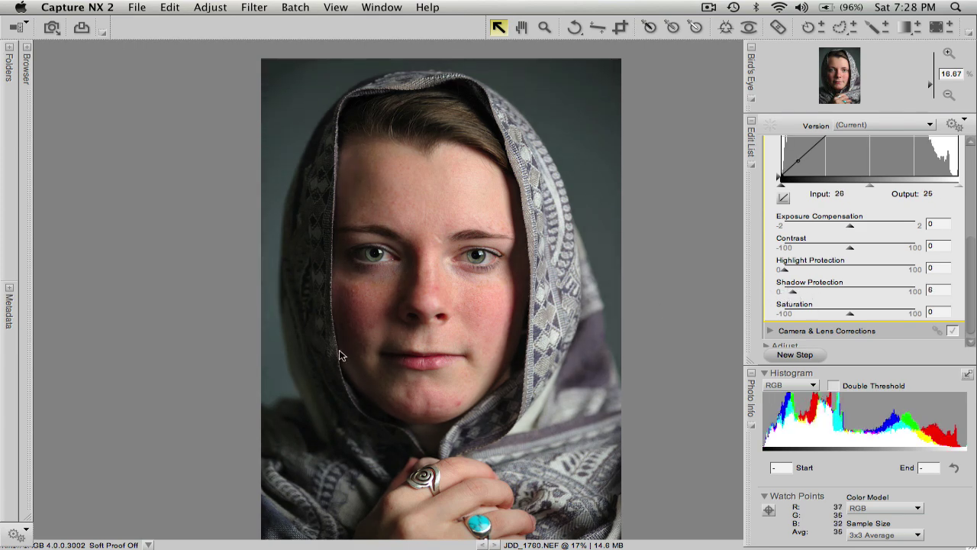
scroll(871, 236, down, 1)
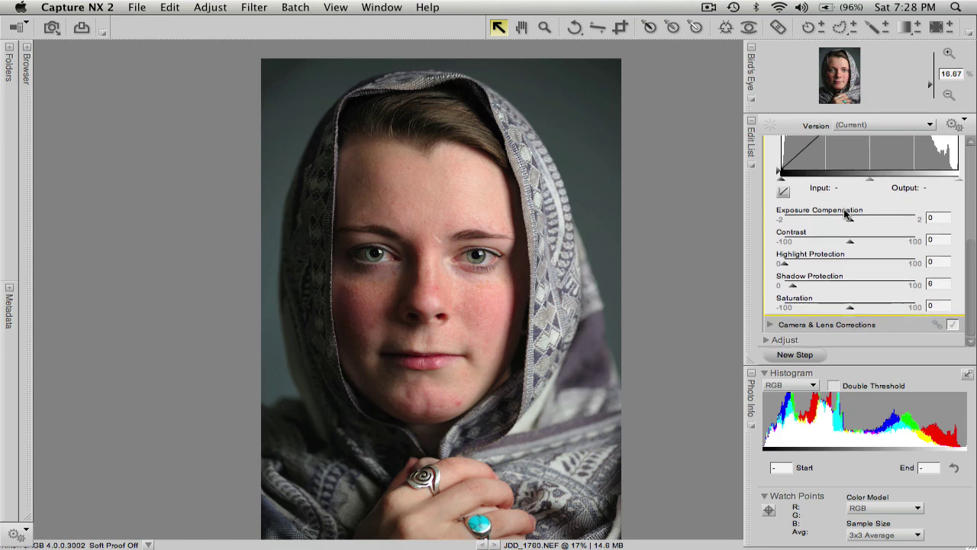
Review the Quick Fix tone curve and exposure adjustments, and collapse Quick Fix.
scroll(846, 217, up, 5)
scroll(843, 218, up, 2)
scroll(844, 221, down, 4)
scroll(855, 212, up, 1)
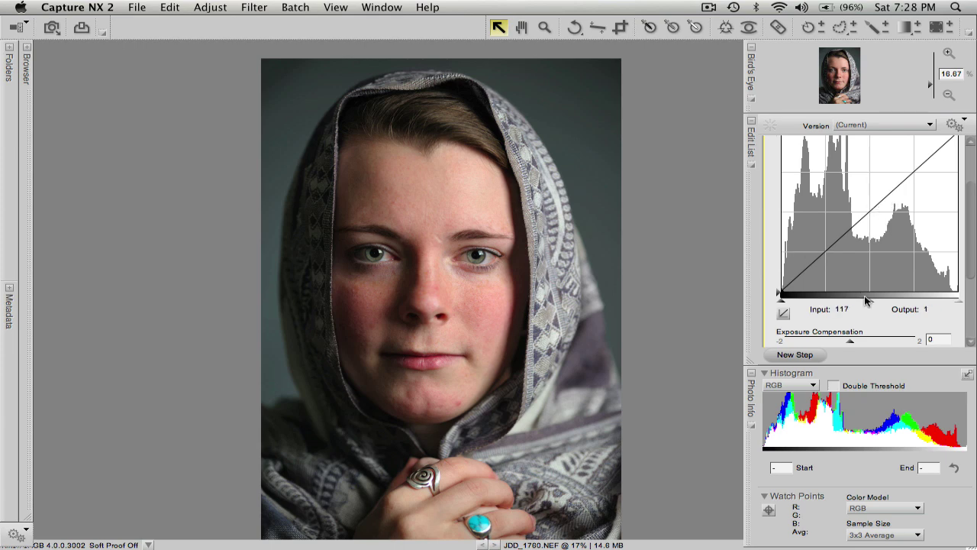
scroll(869, 305, down, 2)
scroll(873, 311, down, 2)
scroll(873, 311, up, 6)
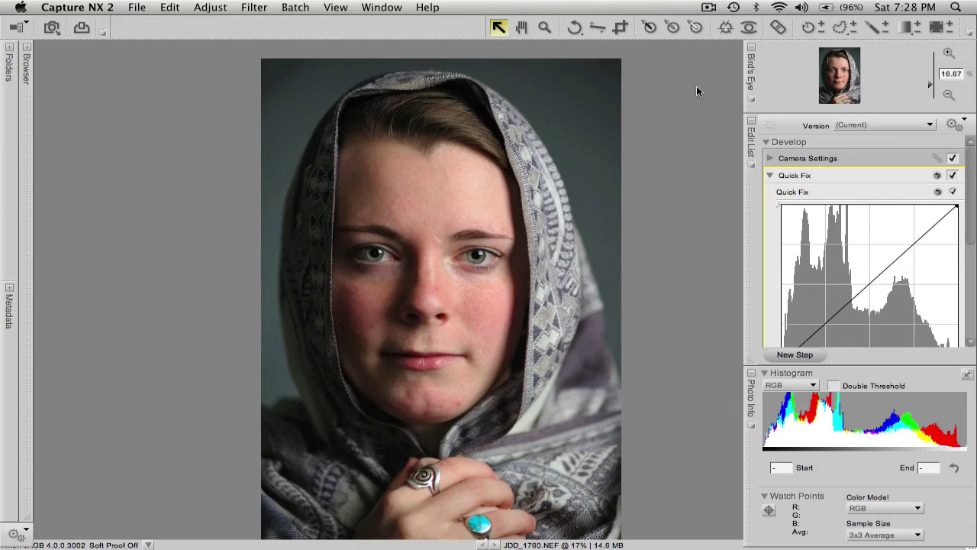
click(770, 175)
Review the Camera & Lens Corrections, including moiré reduction, dust off, color aberration and vignette control.
click(796, 197)
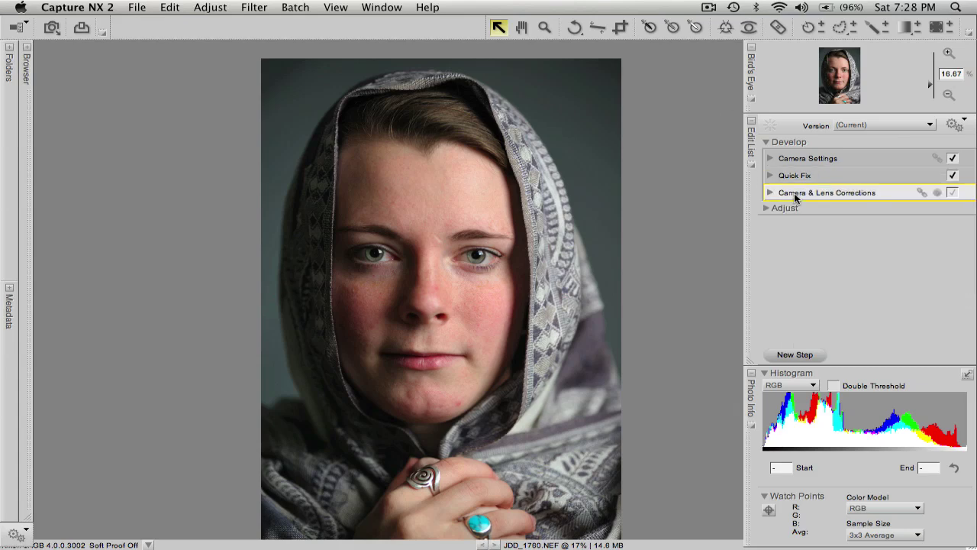
click(771, 194)
scroll(836, 257, down, 3)
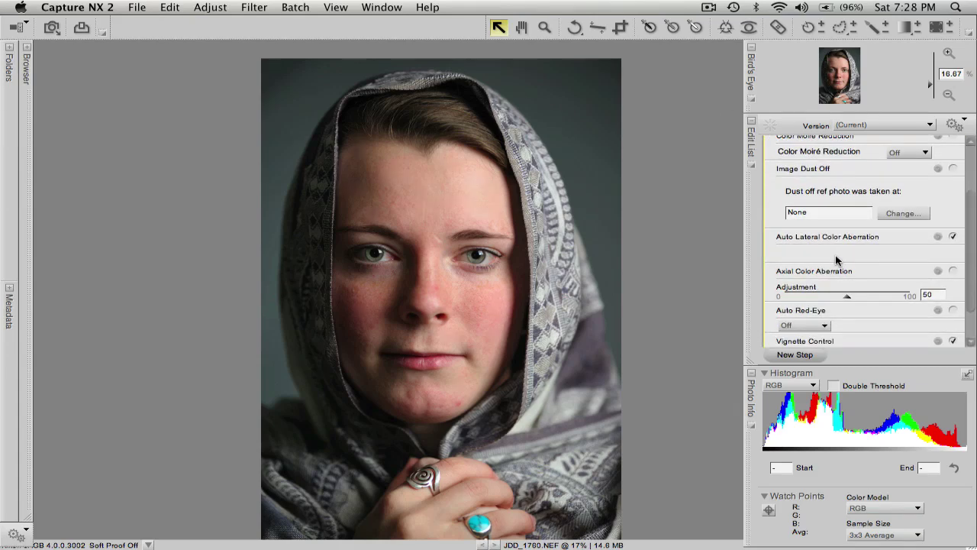
scroll(853, 252, up, 3)
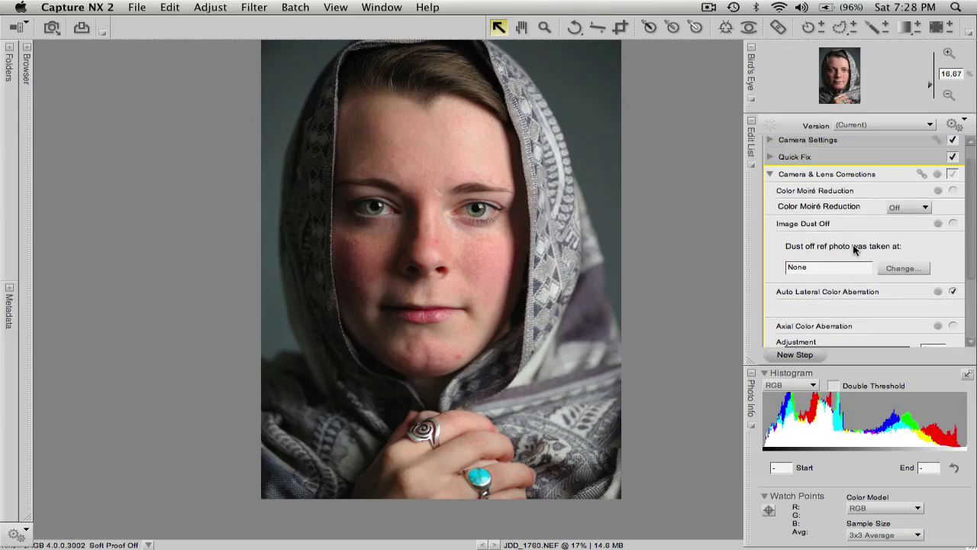
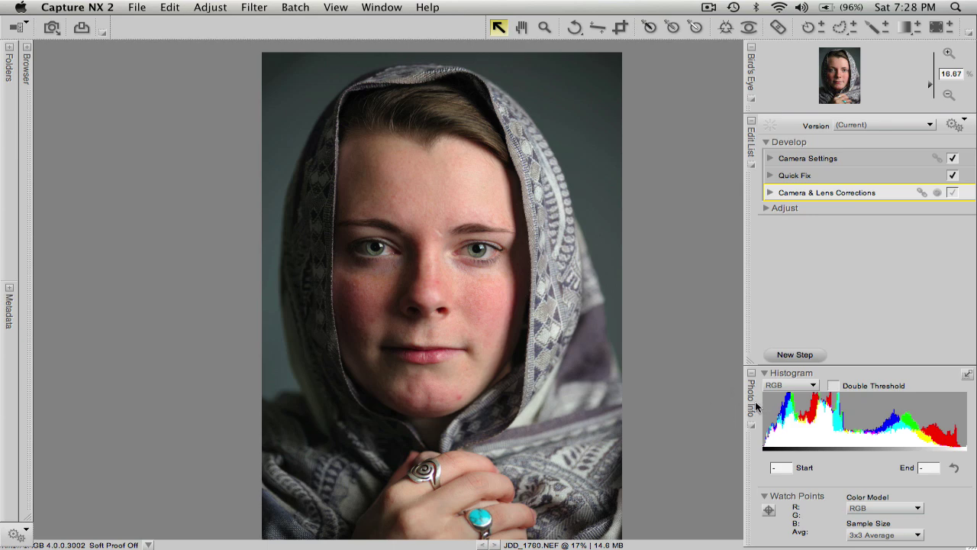
Enable Double Threshold with Shadows at 1 and place a black control point in the darkest shadow cluster along the hood's upper edge.
click(834, 385)
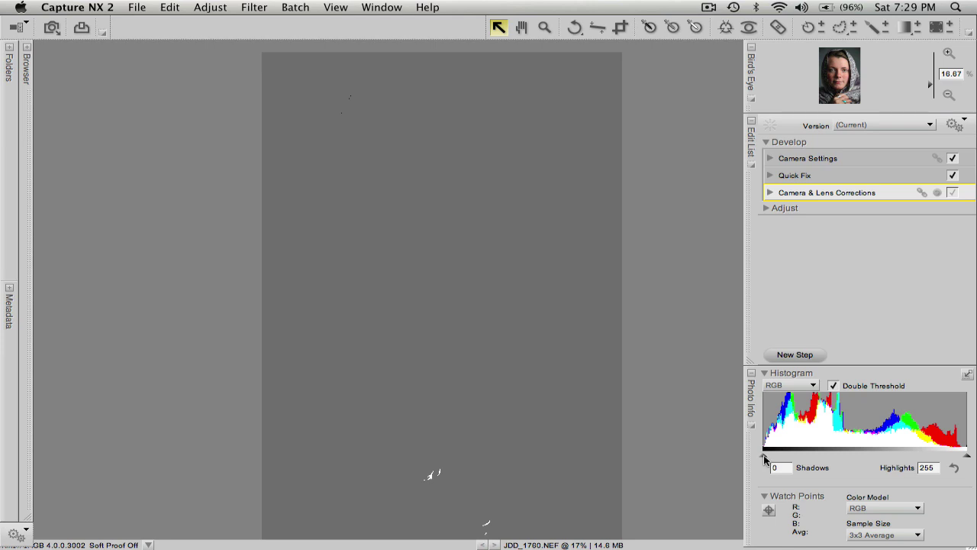
drag(765, 458, 767, 460)
click(544, 26)
drag(373, 89, 328, 109)
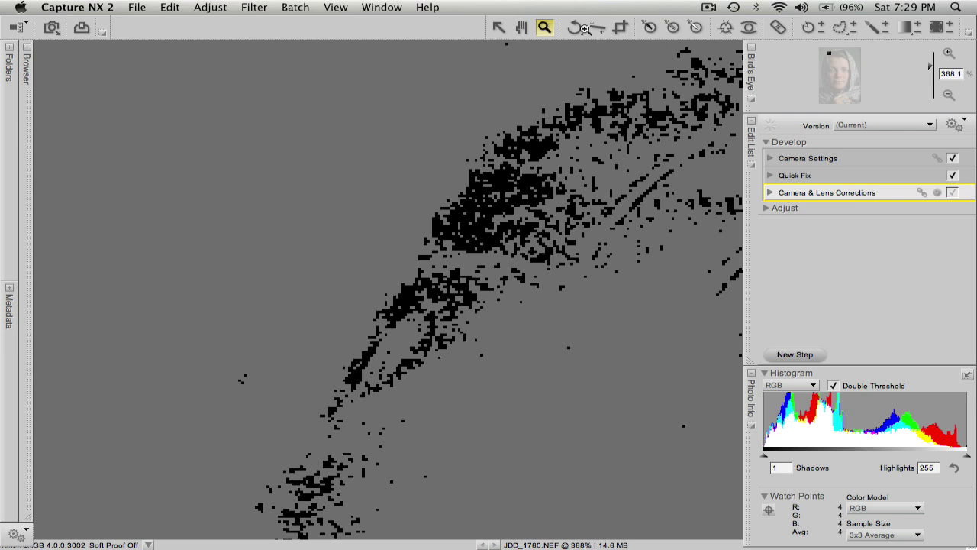
click(649, 28)
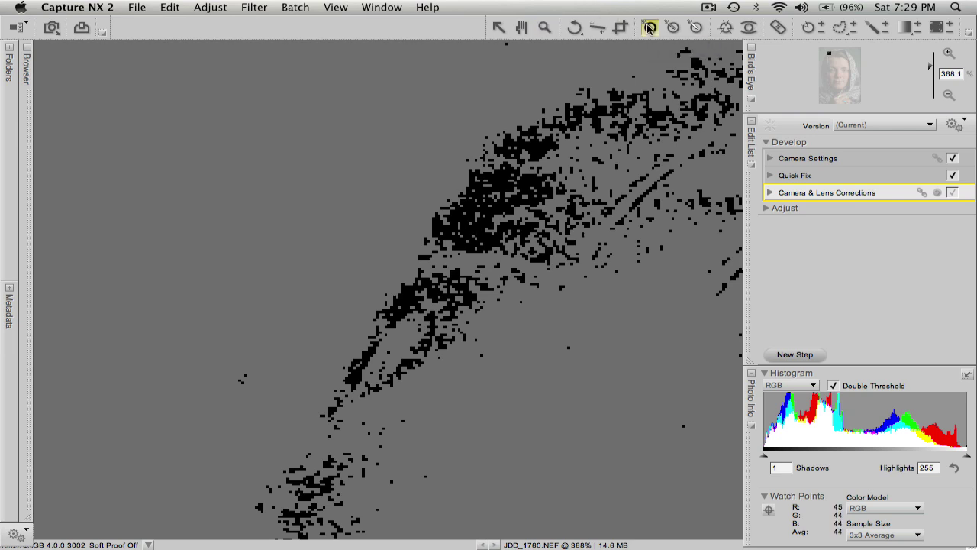
click(474, 229)
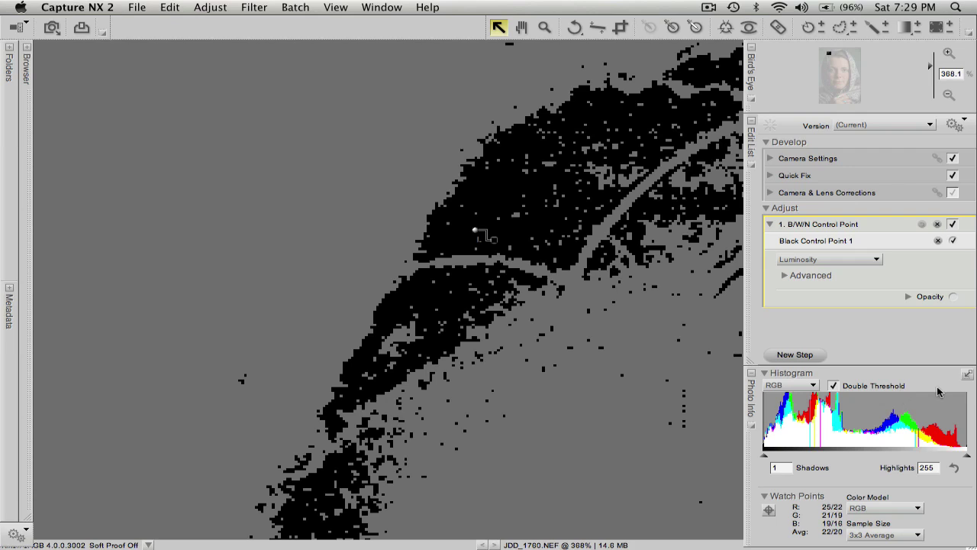
Place a white control point in the largest blown-out highlight on the silver ring.
key(super+0)
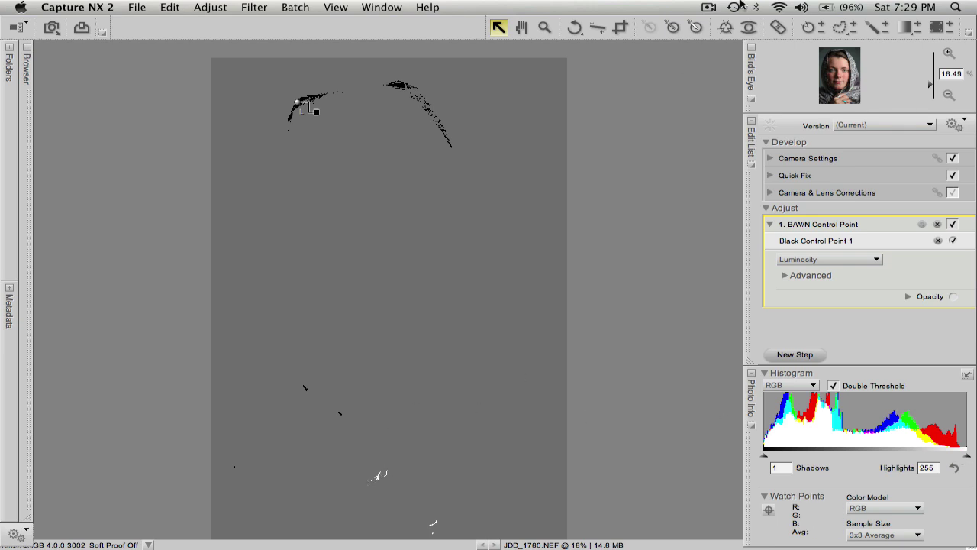
click(545, 27)
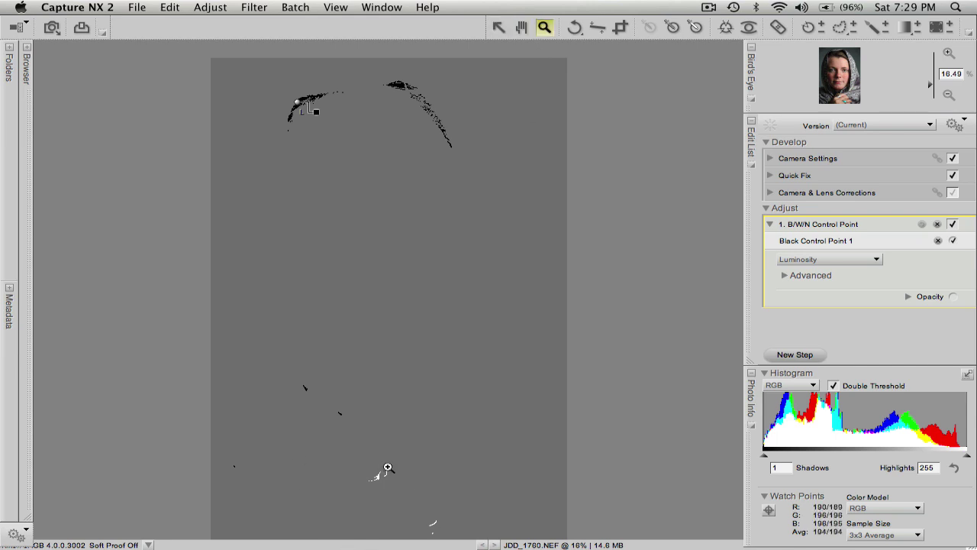
drag(387, 472, 361, 493)
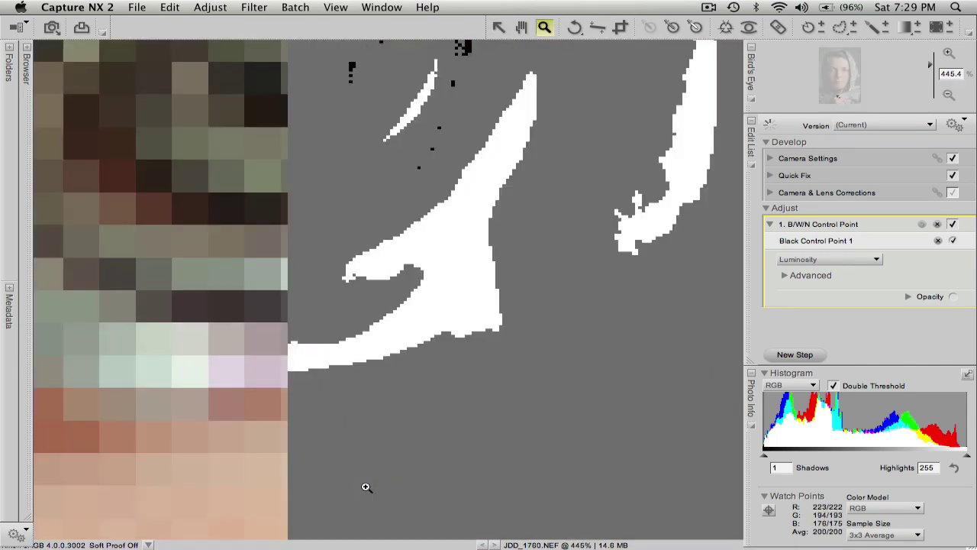
click(697, 29)
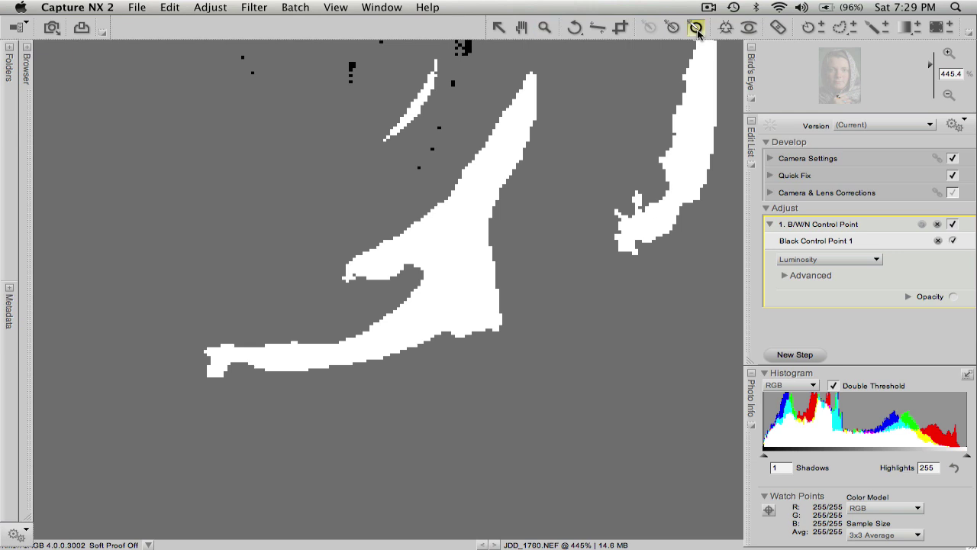
click(465, 251)
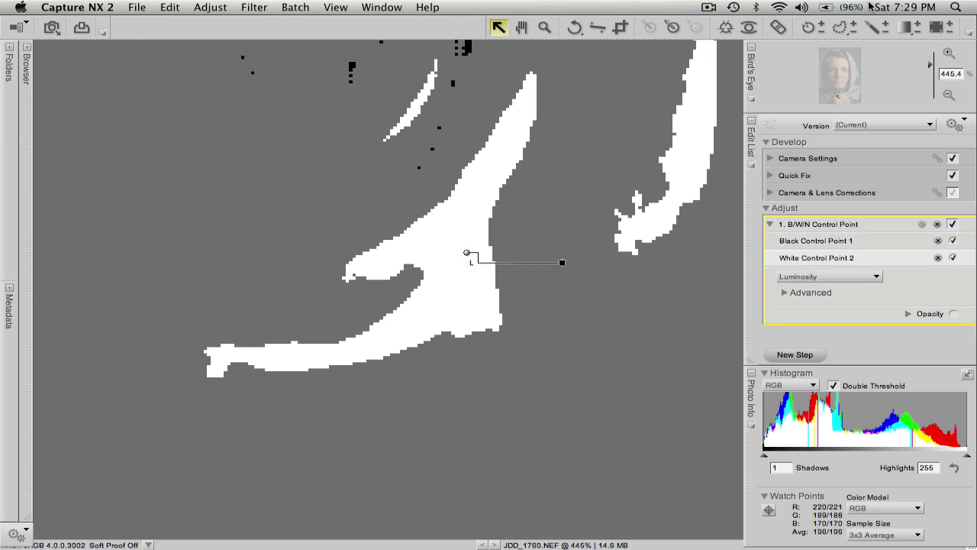
key(super+0)
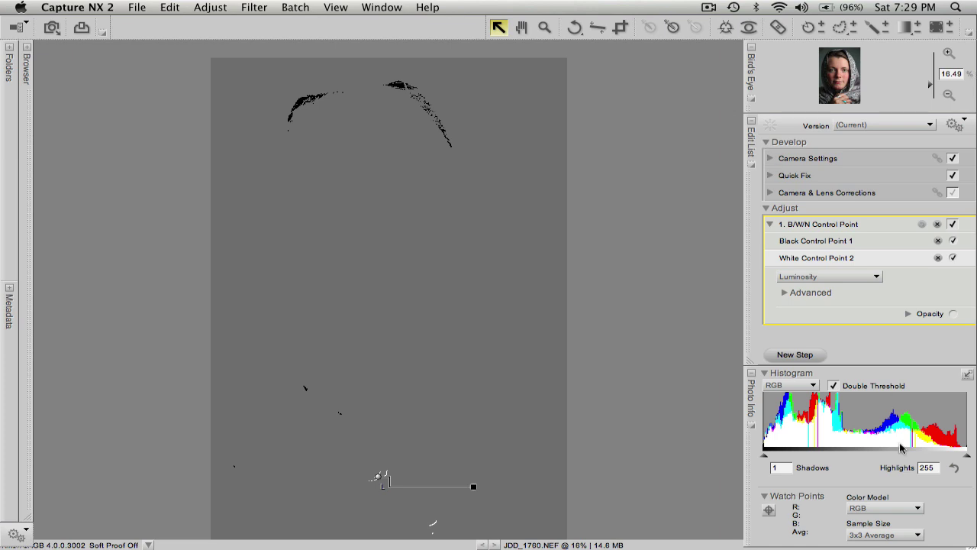
Turn off Double Threshold and compare the portrait with and without the collapsed B/W/N Control Point step.
click(833, 386)
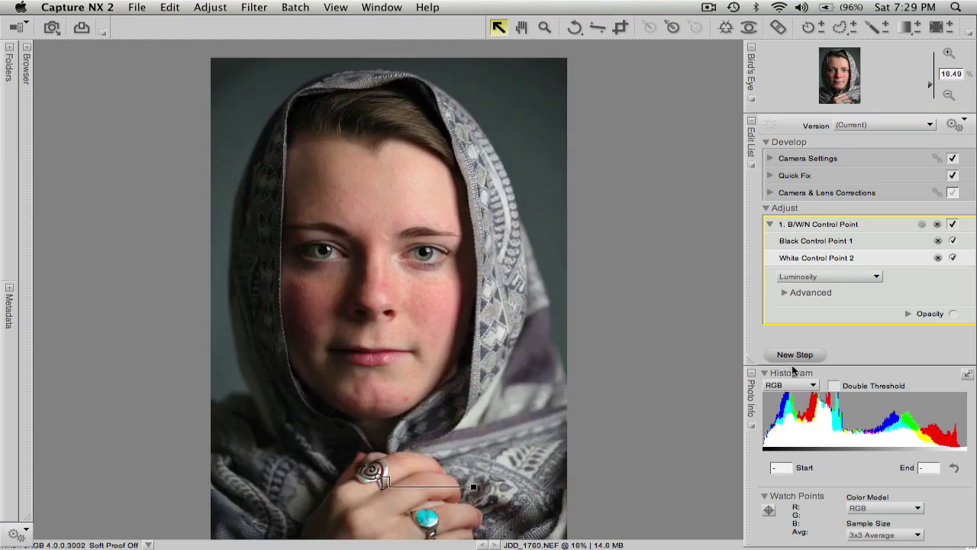
click(772, 226)
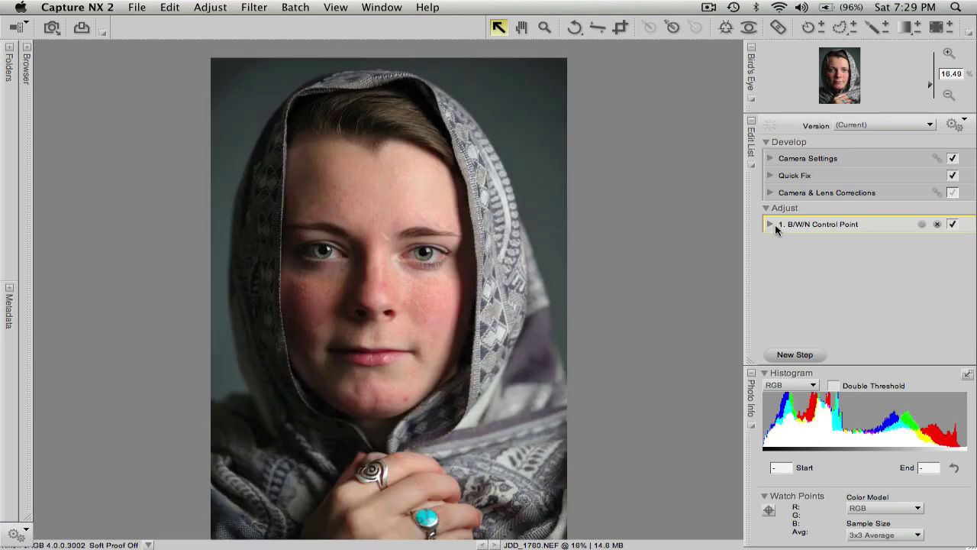
click(953, 226)
click(954, 226)
click(954, 225)
Set the Auto Retouch Brush size to 48 px and paint over the pale mark between the eyebrows.
click(778, 30)
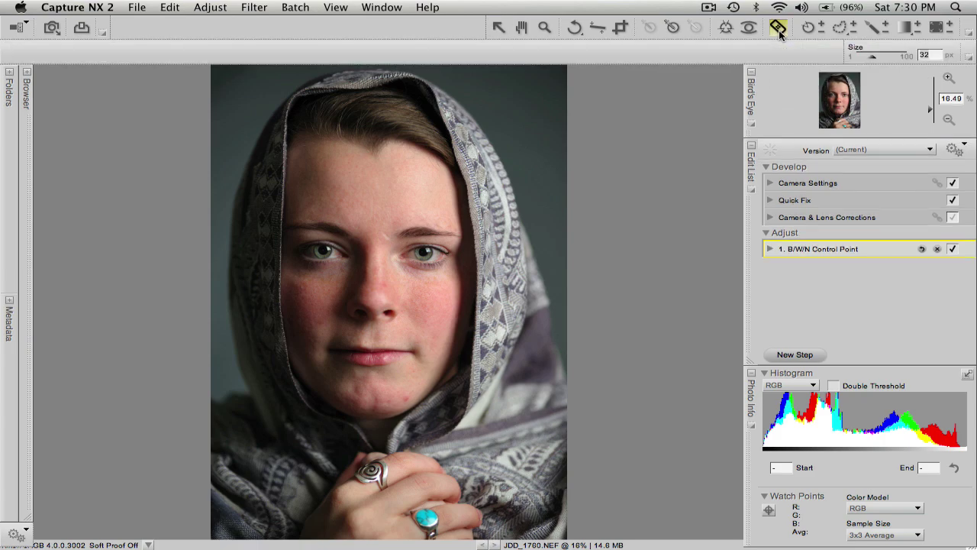
key(super+equal)
key(super+equal)
key(super+equal)
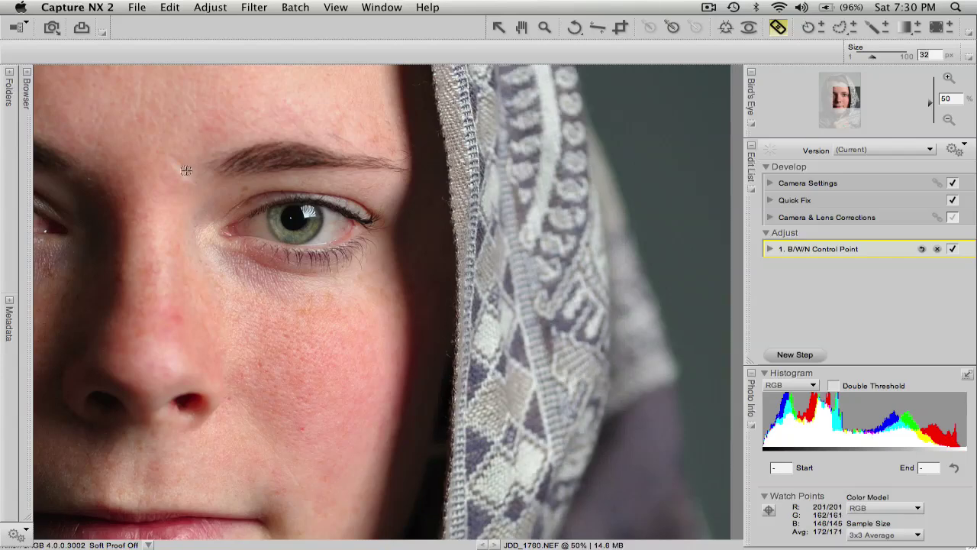
key(bracketright)
key(bracketright)
key(bracketright)
key(bracketright)
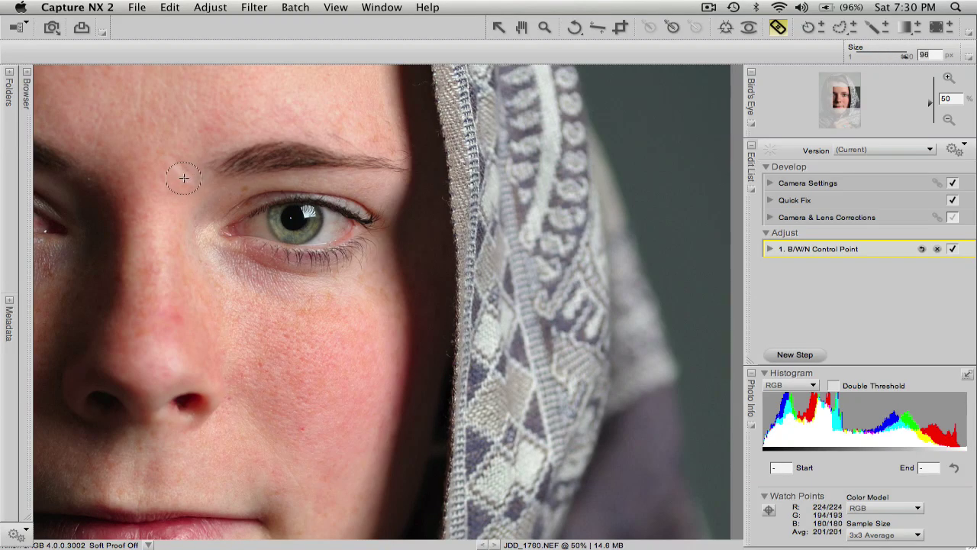
key(bracketright)
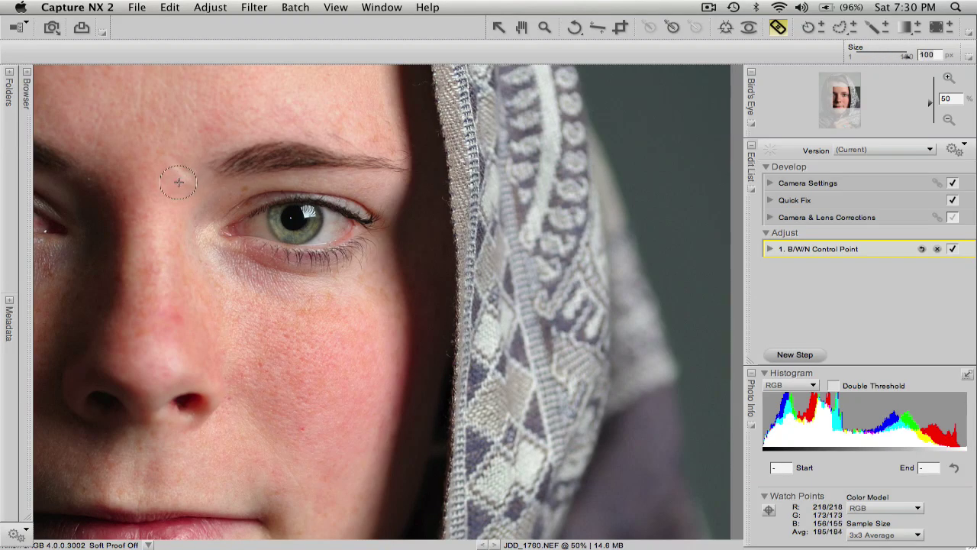
key(bracketleft)
key(bracketleft)
key(bracketleft)
key(bracketleft)
key(bracketleft)
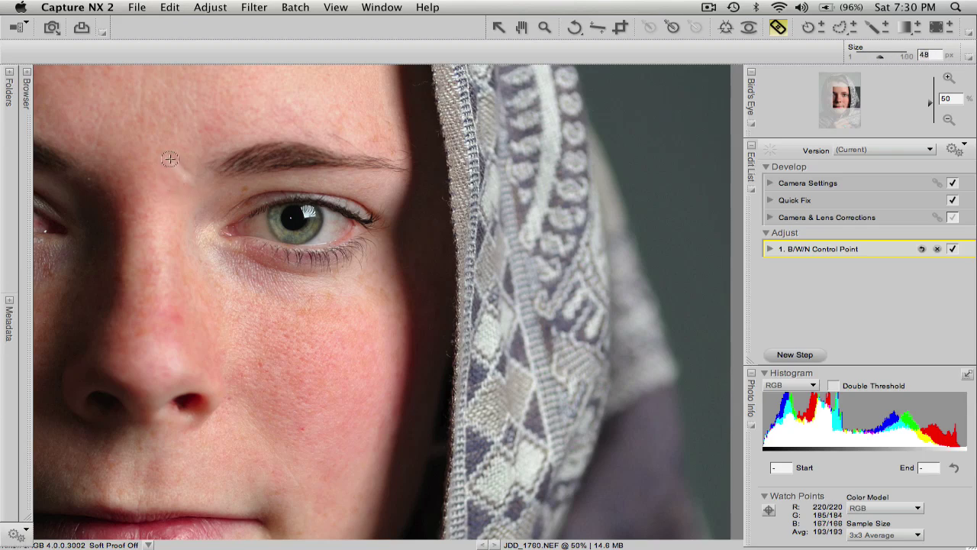
drag(165, 157, 188, 177)
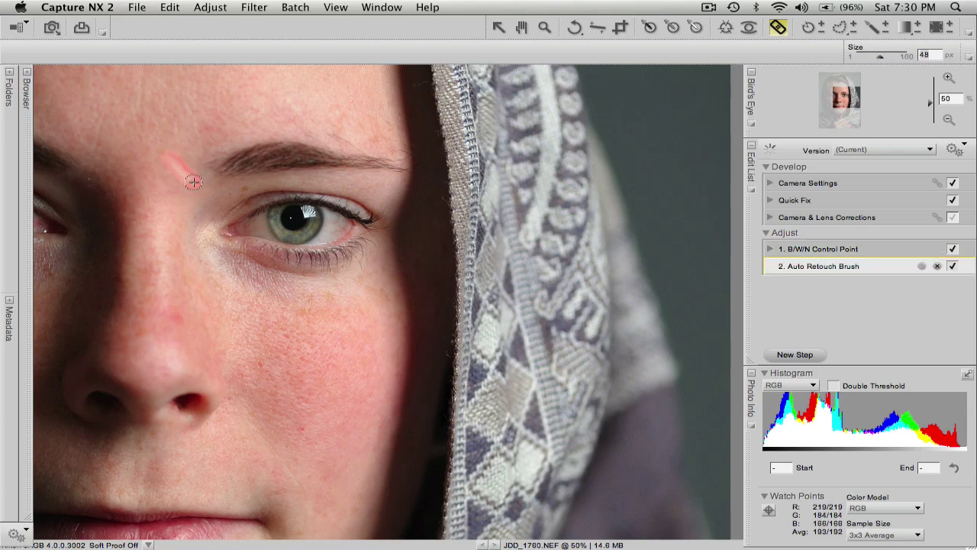
Retouch the small blemish beside the mouth on the shadowed cheek with a 32 px Auto Retouch Brush.
key(h)
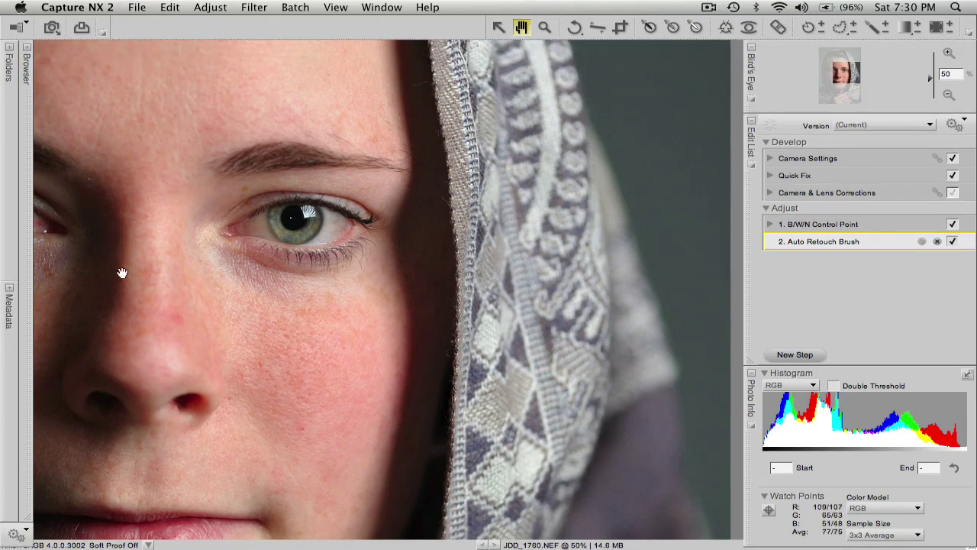
drag(122, 272, 448, 148)
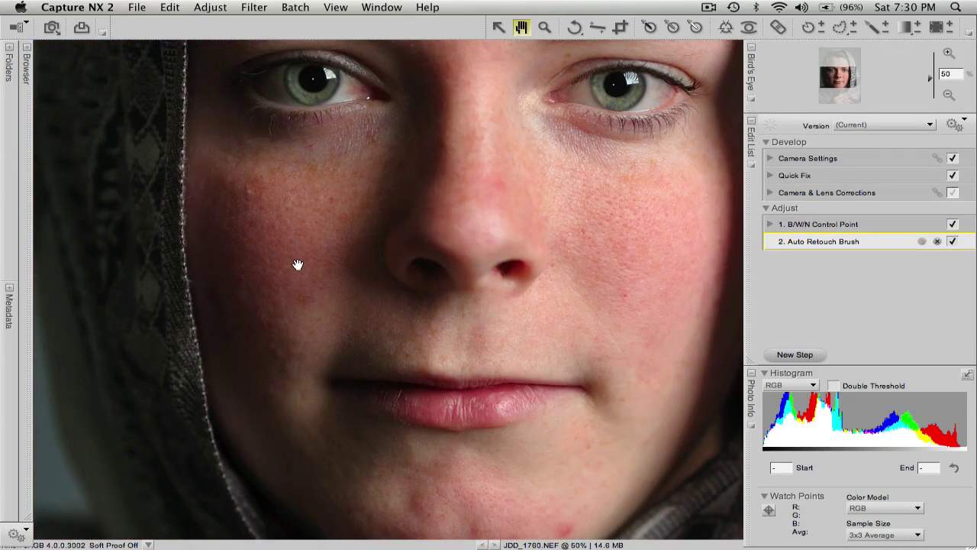
drag(297, 264, 331, 151)
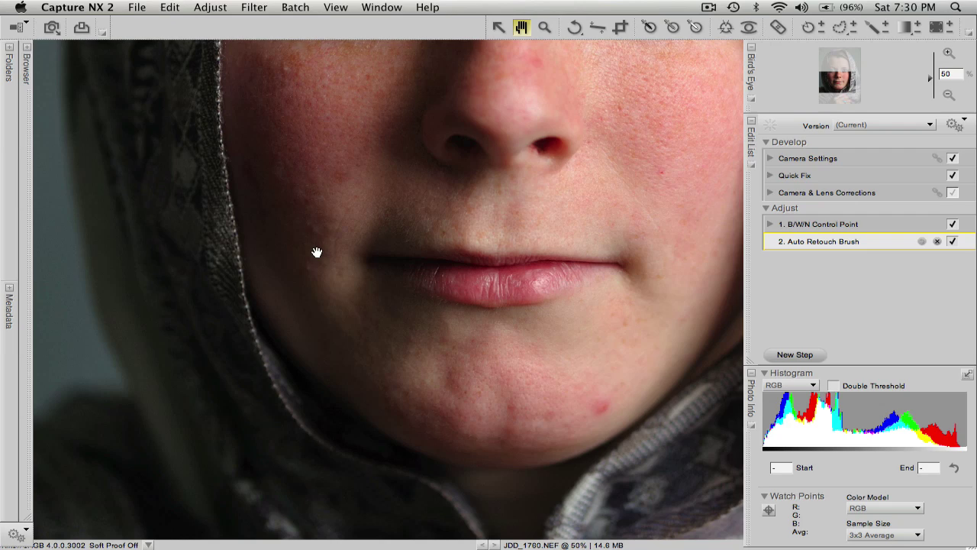
key(r)
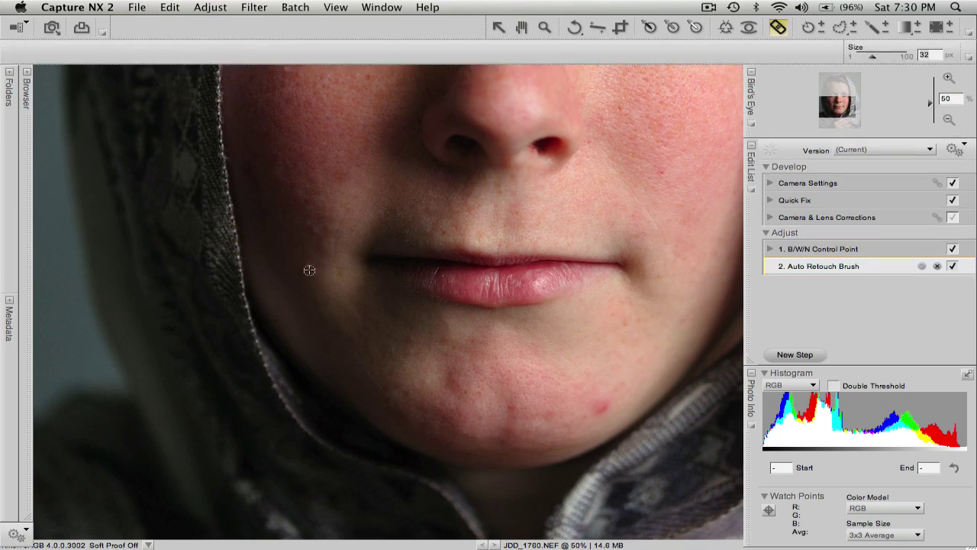
click(311, 267)
key(bracketleft)
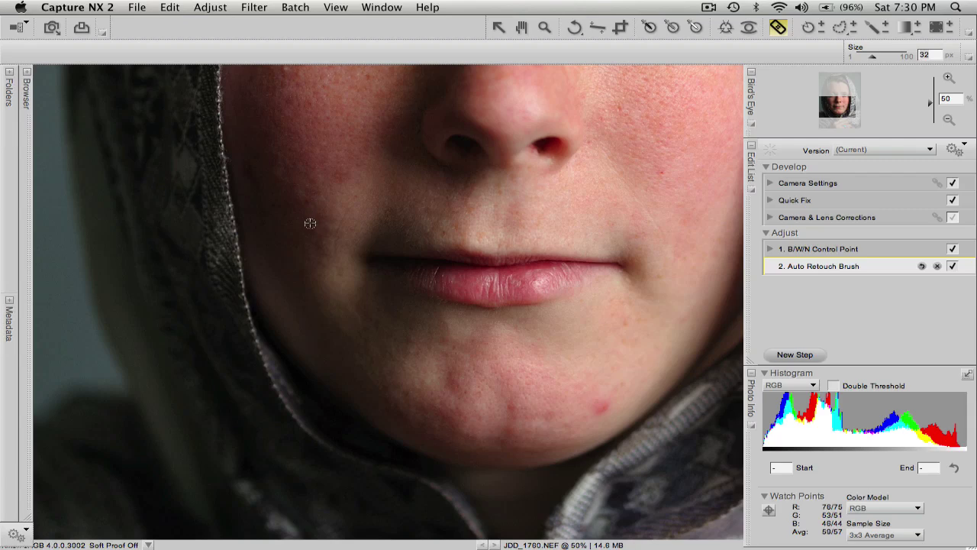
Retouch the shadowed cheek with a 64 px brush, and clear the red chin blemishes, reducing the brush to 48 px.
key(bracketright)
key(bracketright)
click(343, 178)
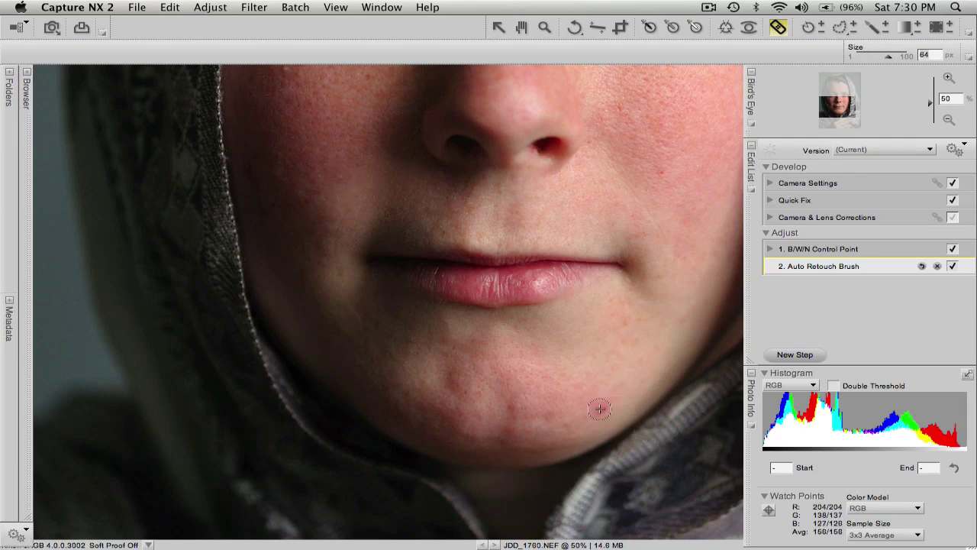
key(bracketleft)
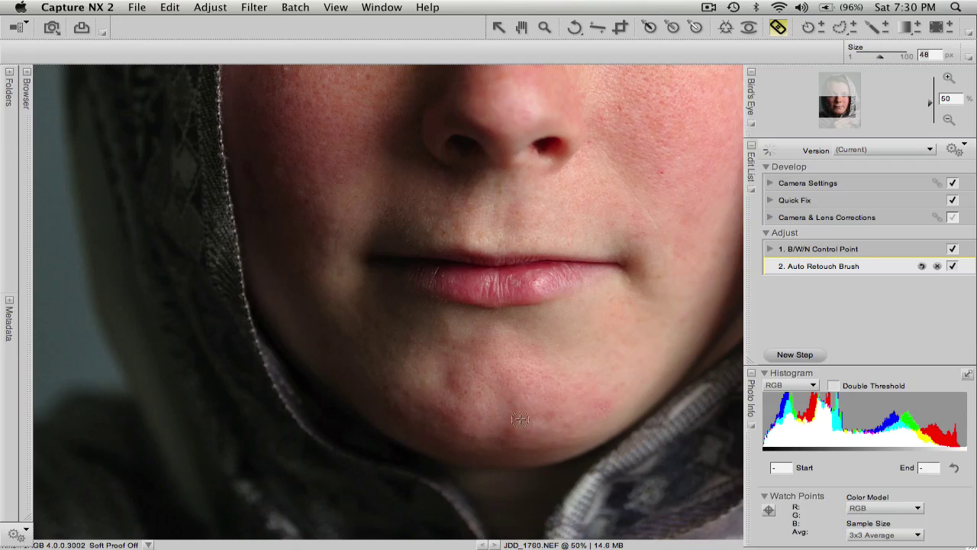
Retouch the spots beneath the shadowed eye and on the upper shadowed cheek with the 48 px brush.
key(h)
drag(567, 216, 476, 280)
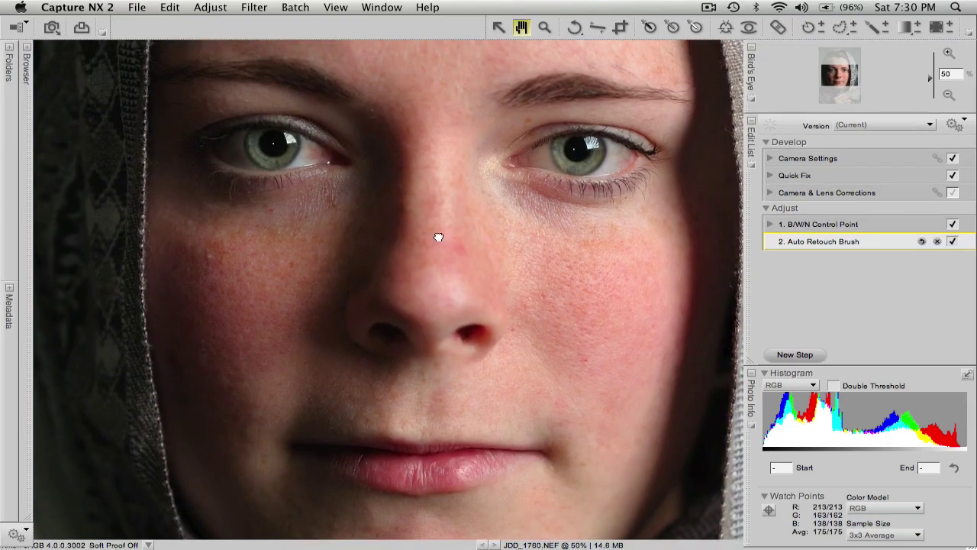
drag(440, 229, 448, 277)
key(r)
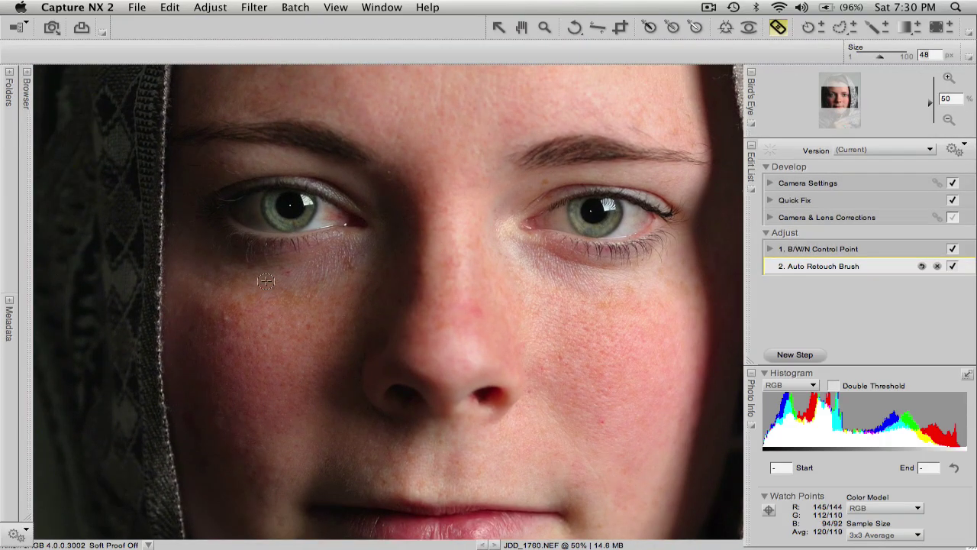
click(351, 263)
key(h)
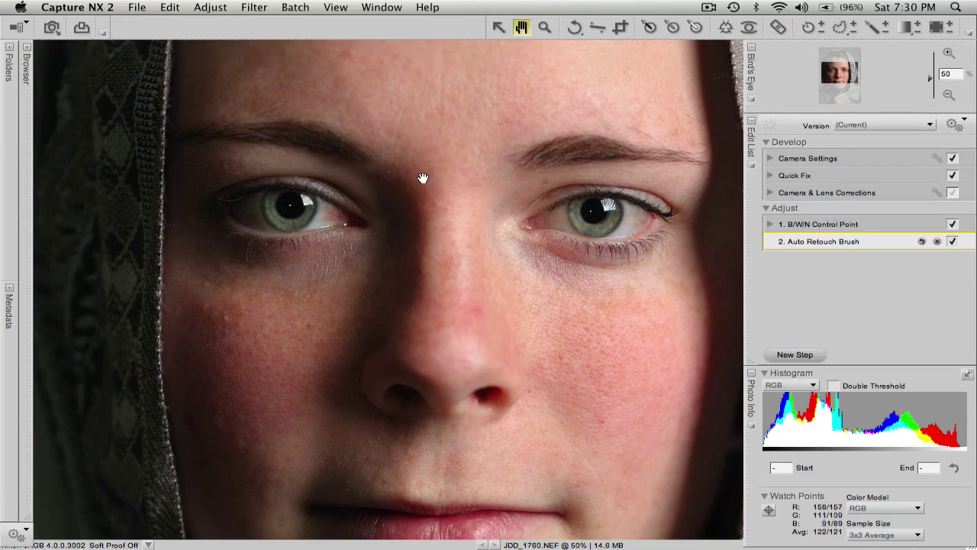
drag(356, 388, 439, 304)
key(r)
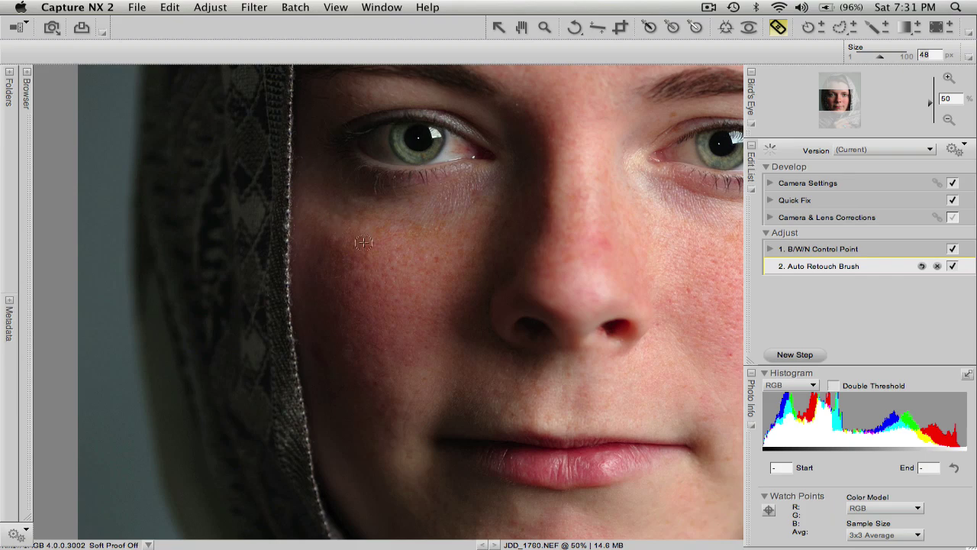
Retouch the forehead blemishes on the shadowed side and above the lit eyebrow with a 32 px brush.
key(h)
drag(543, 253, 543, 283)
mouse_move(561, 45)
mouse_down()
mouse_move(509, 187)
mouse_move(412, 231)
mouse_up()
key(r)
key(bracketleft)
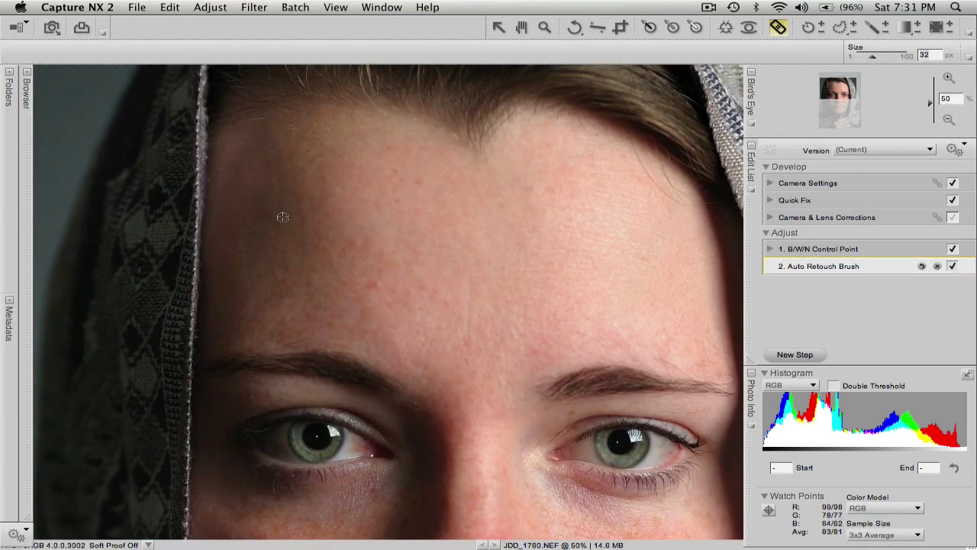
click(282, 223)
key(h)
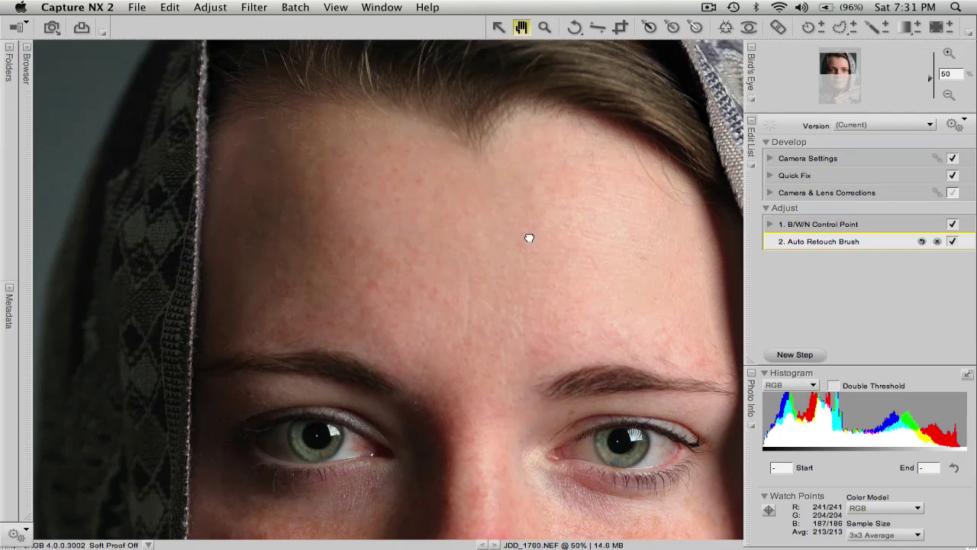
drag(529, 234, 344, 197)
key(j)
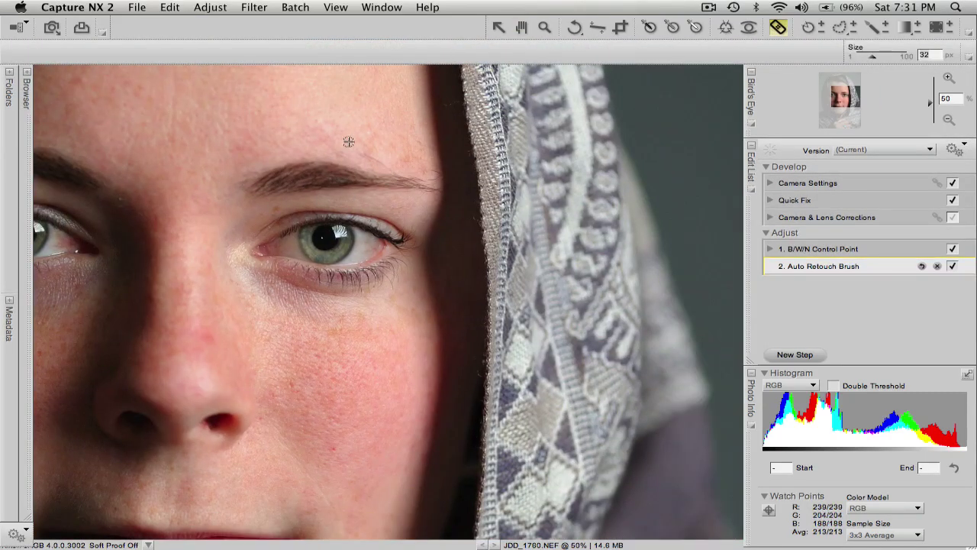
Brush out the fine line on the lit cheek near the mouth and the marks beside the opposite mouth corner.
key(h)
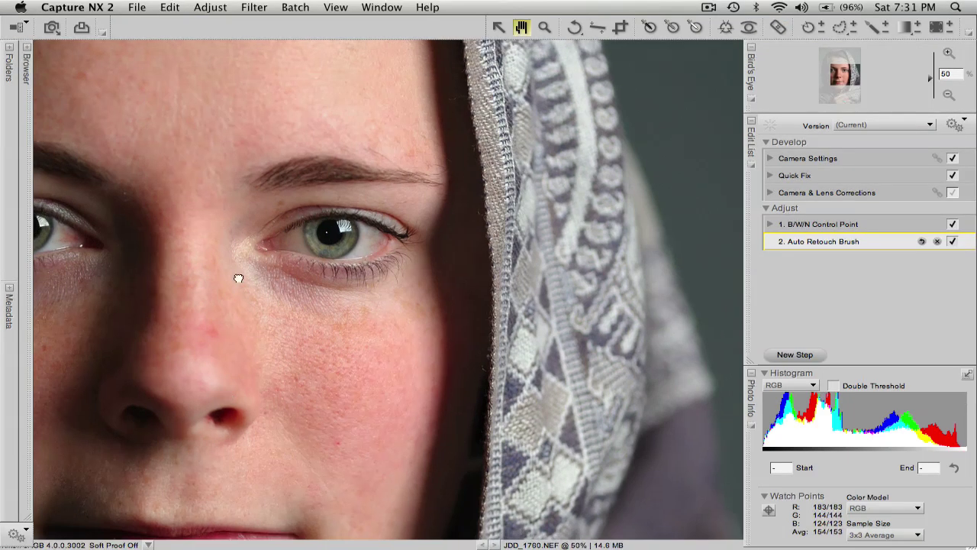
mouse_move(236, 277)
mouse_down()
mouse_move(340, 255)
mouse_move(437, 166)
mouse_move(529, 164)
mouse_up()
key(j)
key(h)
key(j)
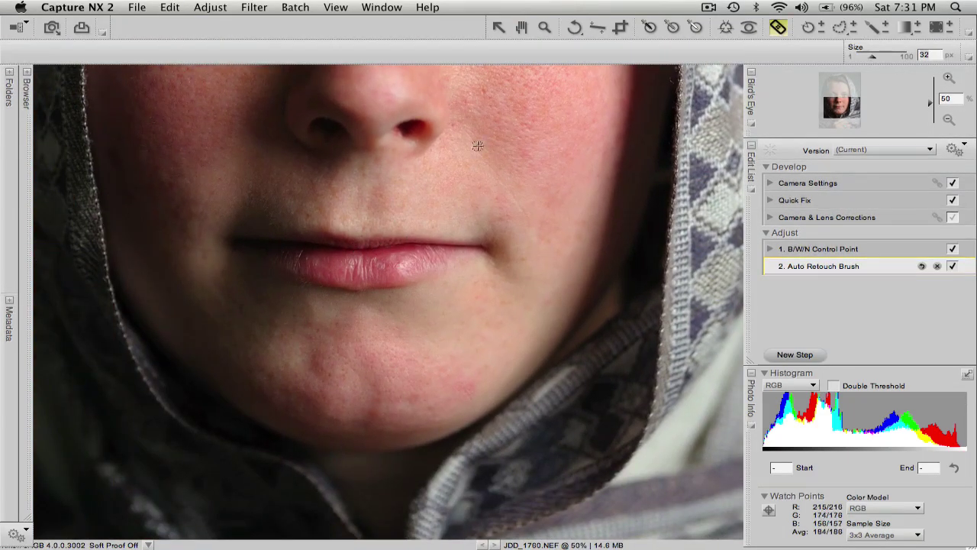
drag(487, 163, 528, 223)
drag(214, 191, 196, 236)
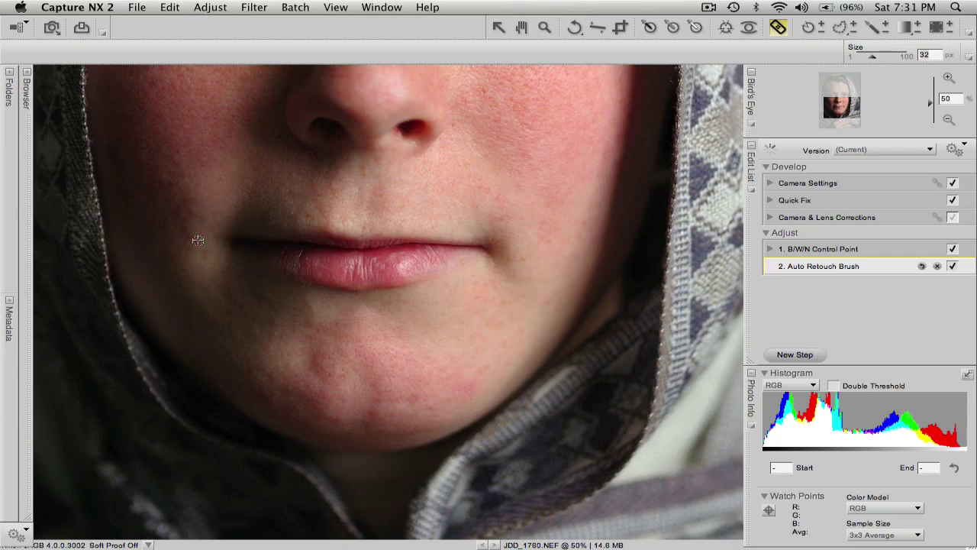
Retouch the area between the nose bridge and the lit eye, and review the whole face at 25%.
key(h)
mouse_move(357, 131)
mouse_down()
mouse_move(442, 366)
mouse_move(463, 277)
mouse_move(462, 308)
mouse_up()
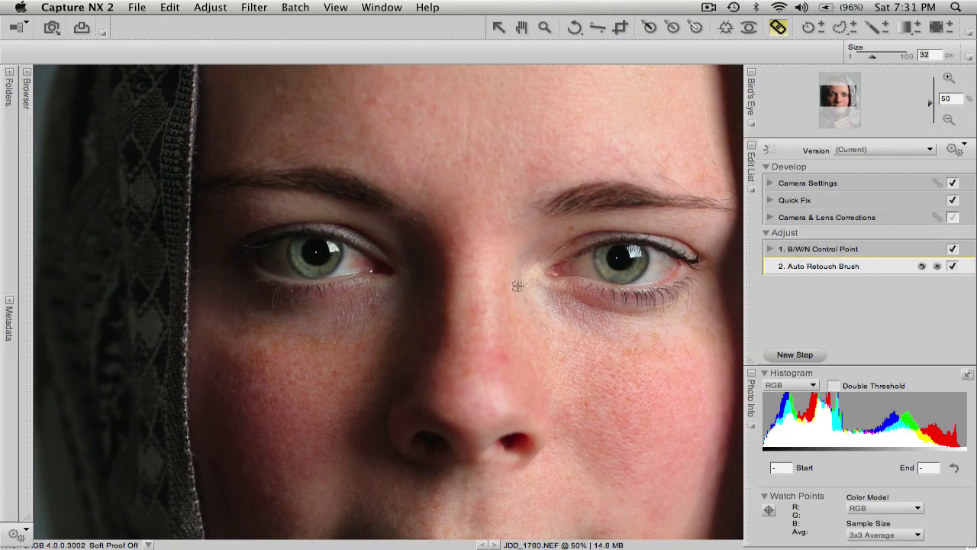
key(super+minus)
key(super+minus)
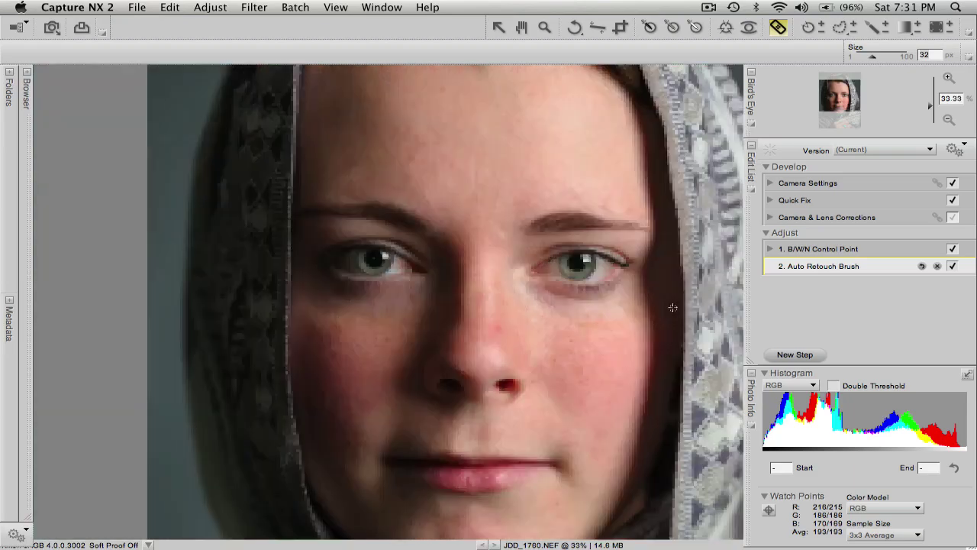
key(h)
drag(489, 249, 401, 259)
key(q)
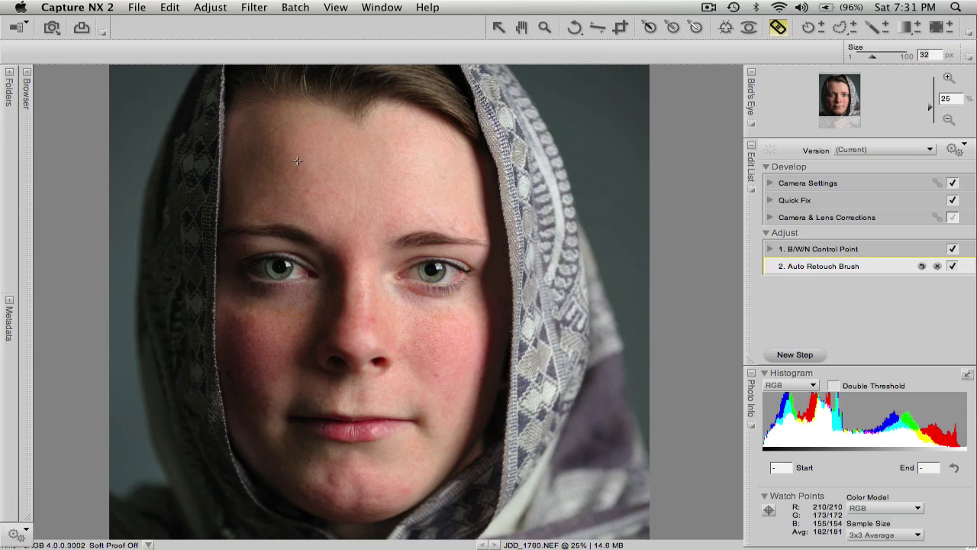
Add a High Pass adjustment with a radius of 4.69 px to the portrait.
click(221, 6)
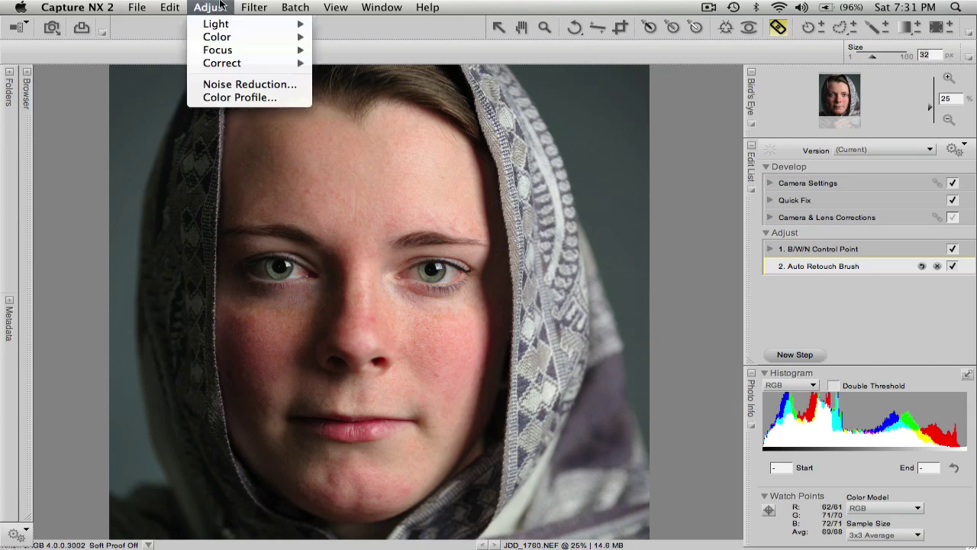
click(221, 7)
click(220, 6)
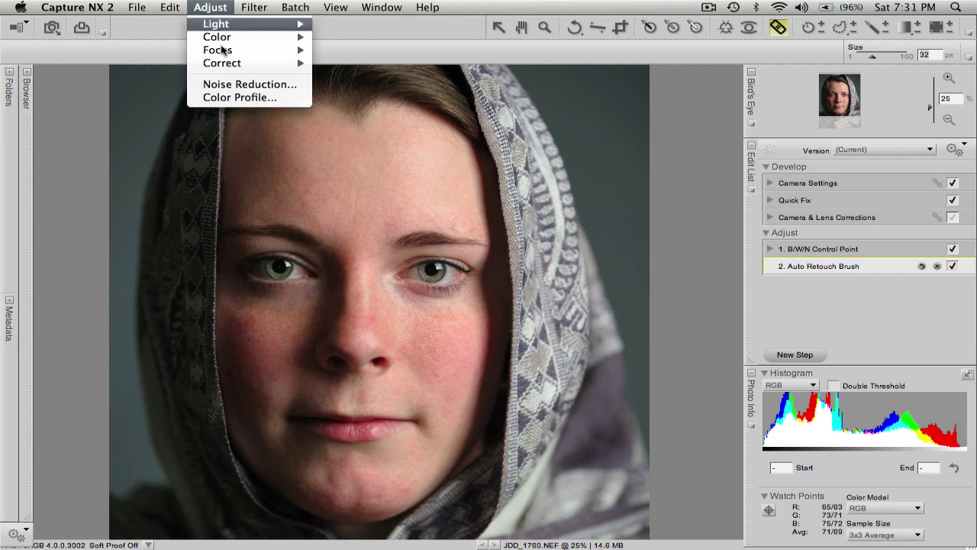
mouse_move(237, 50)
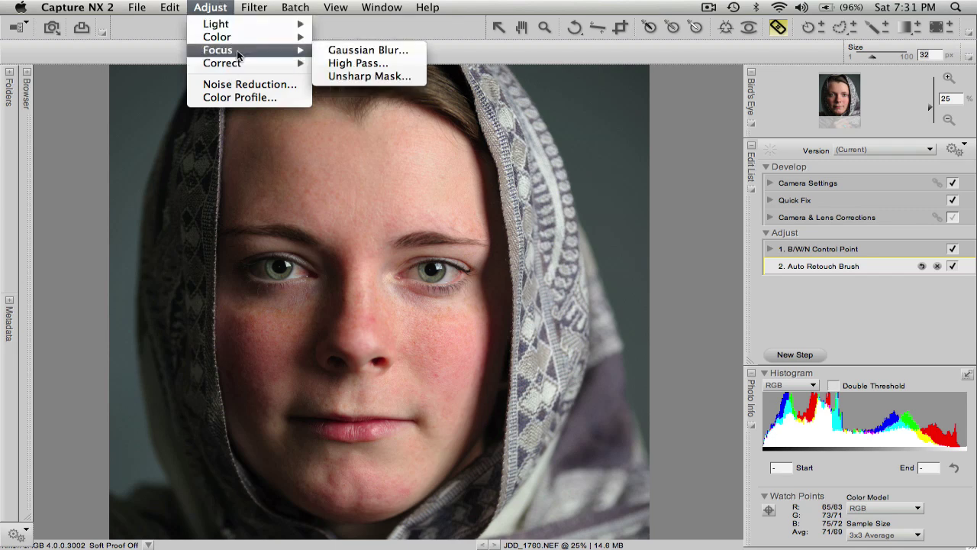
click(393, 62)
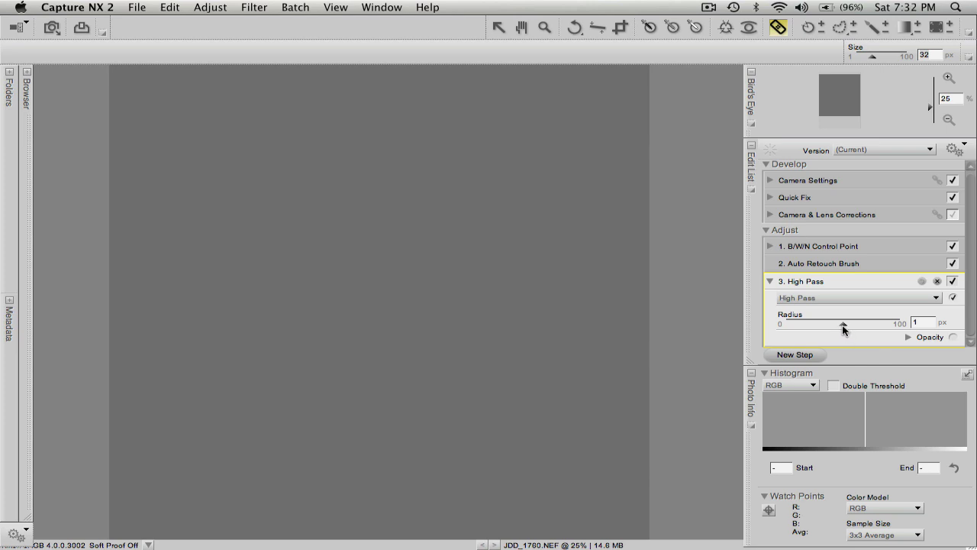
drag(844, 324, 868, 321)
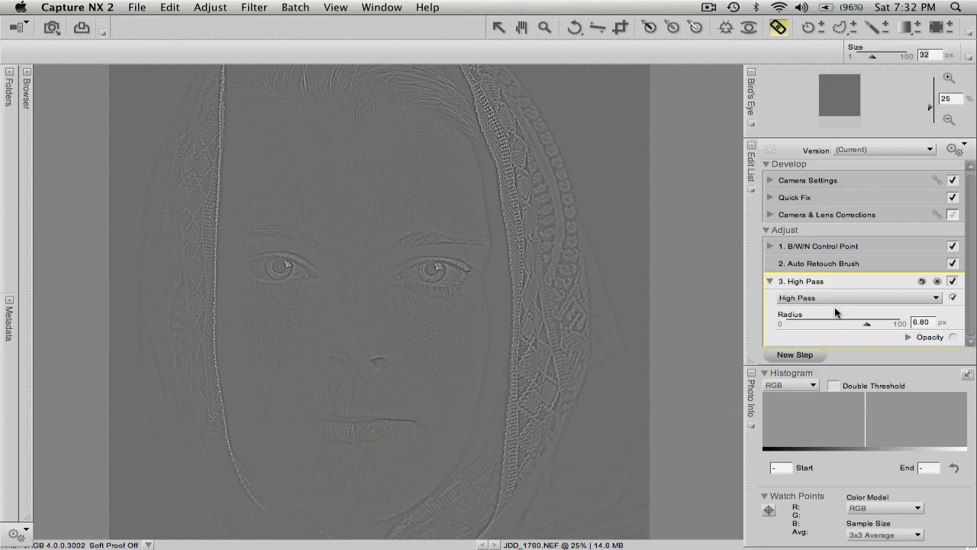
drag(867, 327, 863, 323)
Set the High Pass blending mode to Overlay and compare the image with the effect off and on.
click(907, 336)
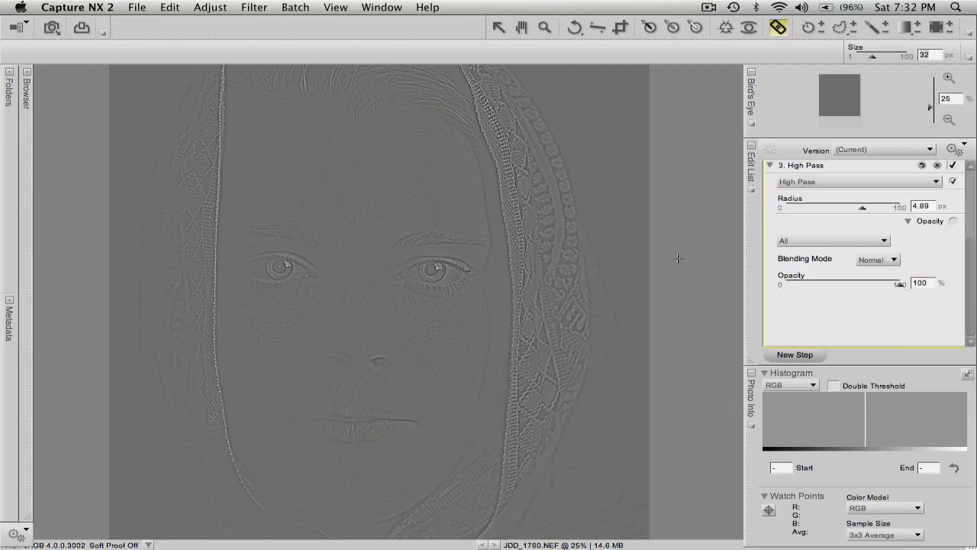
click(894, 262)
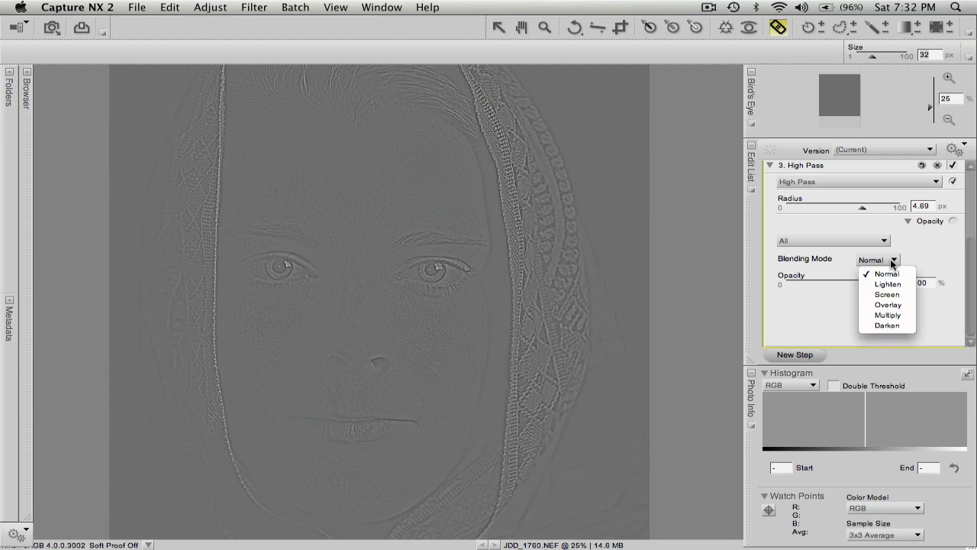
click(893, 306)
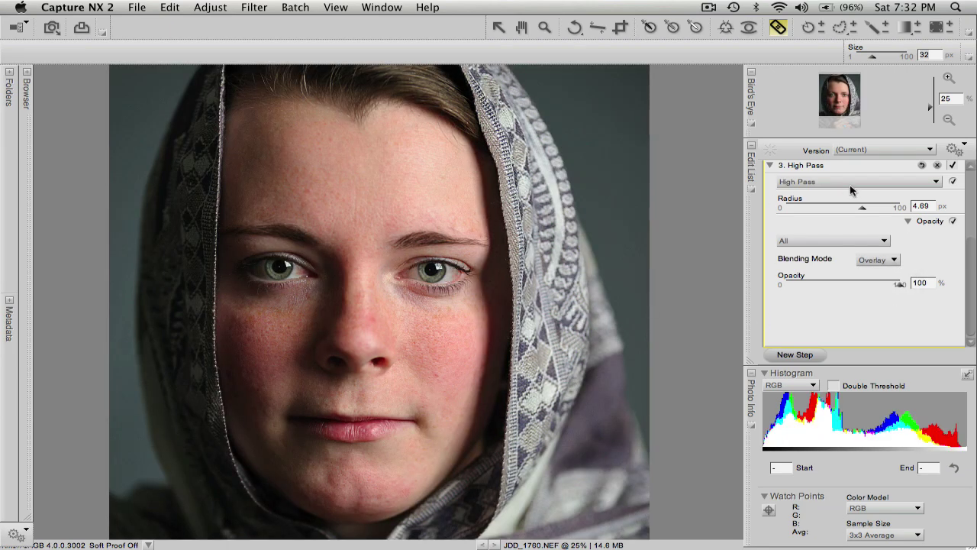
click(769, 166)
click(953, 284)
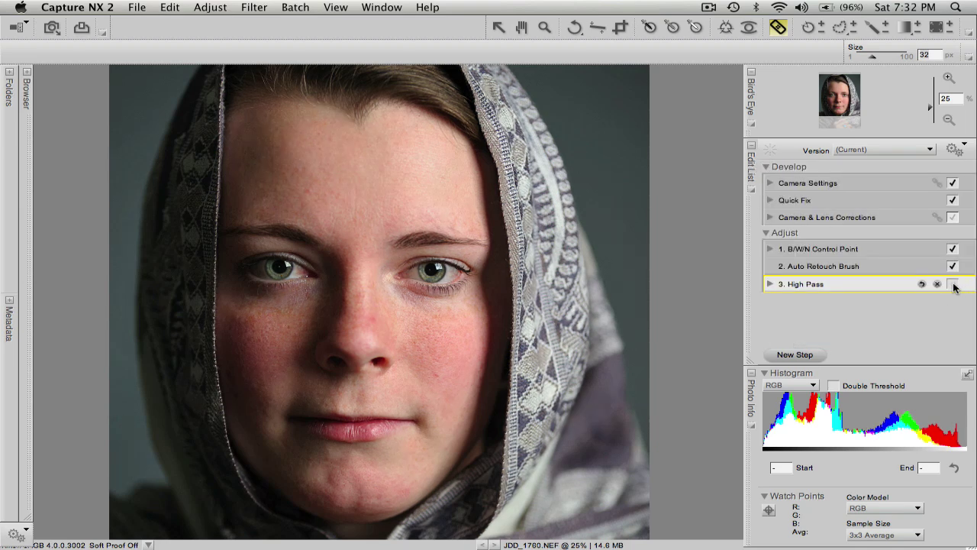
click(953, 284)
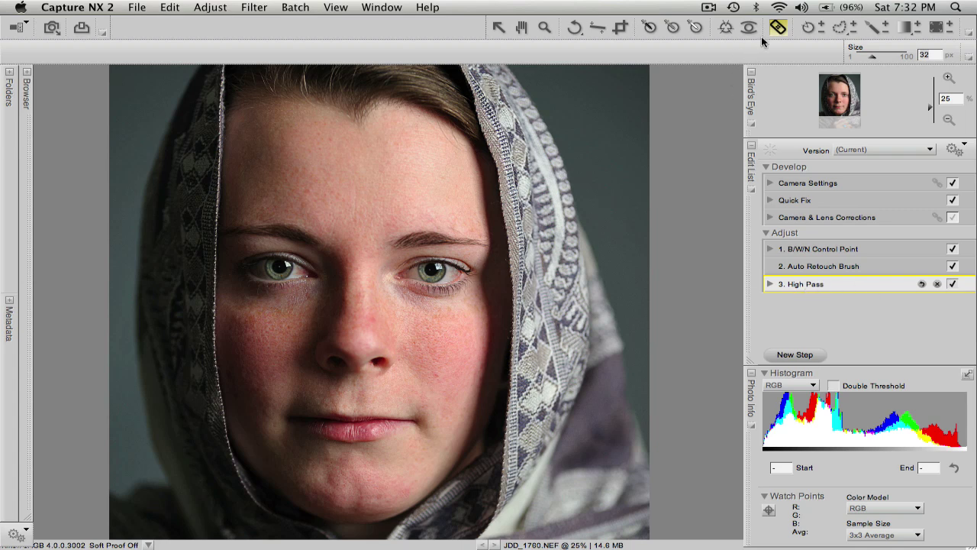
Paint the High Pass sharpening onto both eyes with an additive selection brush of 96 px.
click(886, 27)
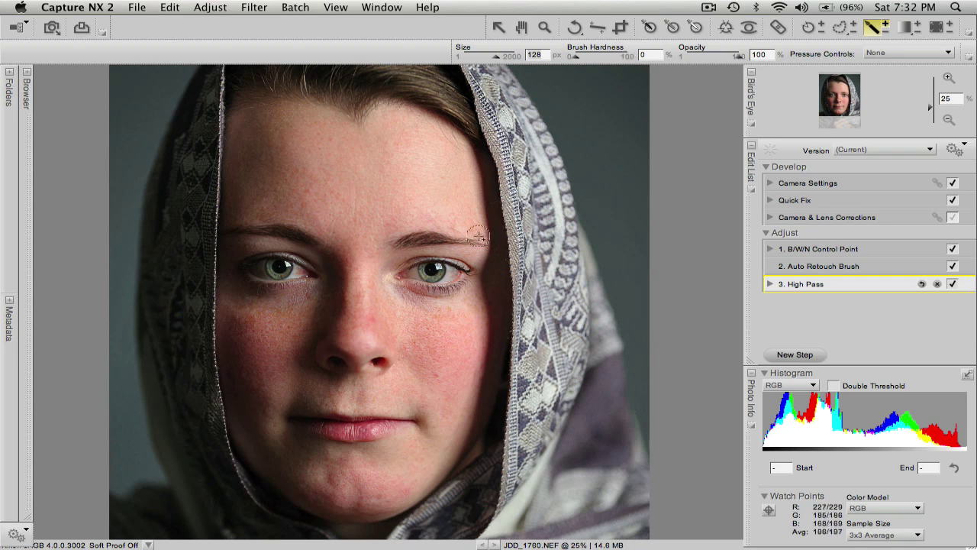
key(bracketleft)
key(bracketleft)
key(bracketleft)
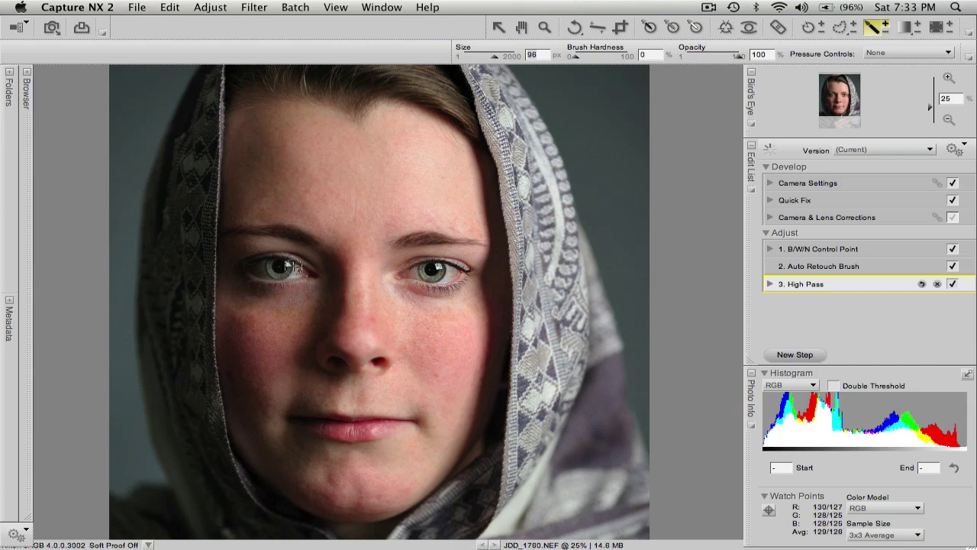
drag(261, 272, 285, 270)
key(bracketleft)
key(bracketleft)
key(bracketleft)
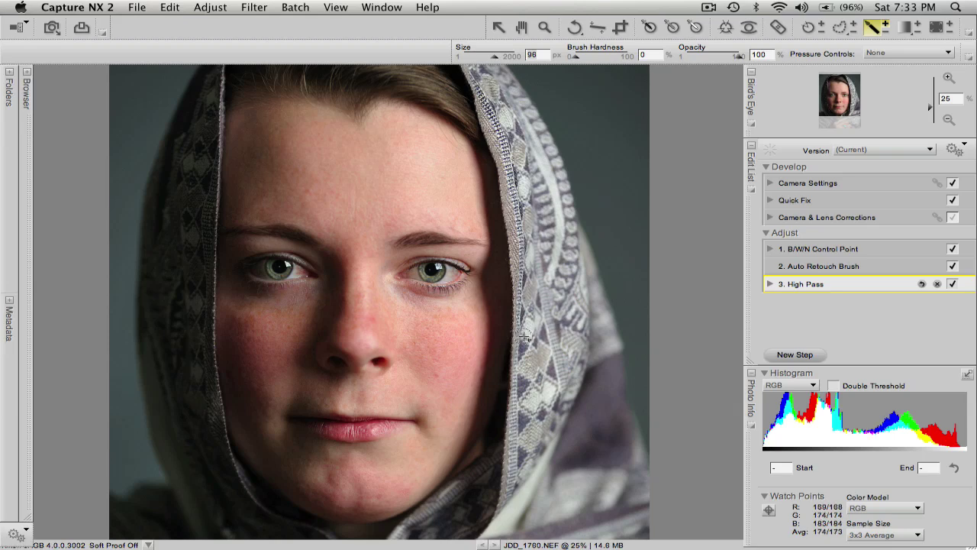
Brush the sharpening along the scarf edges framing the face and across the top of the hood at 128 px.
key(bracketright)
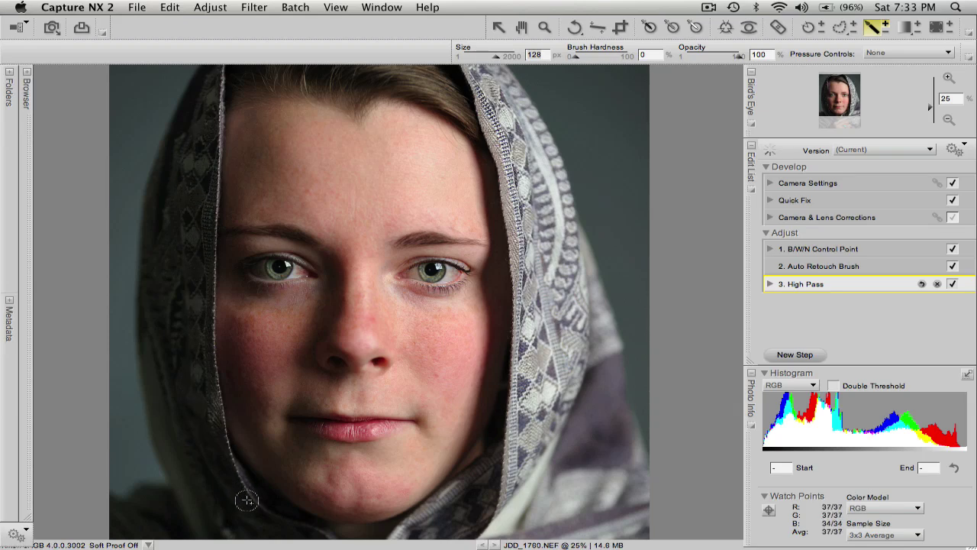
key(h)
drag(338, 125, 374, 249)
key(b)
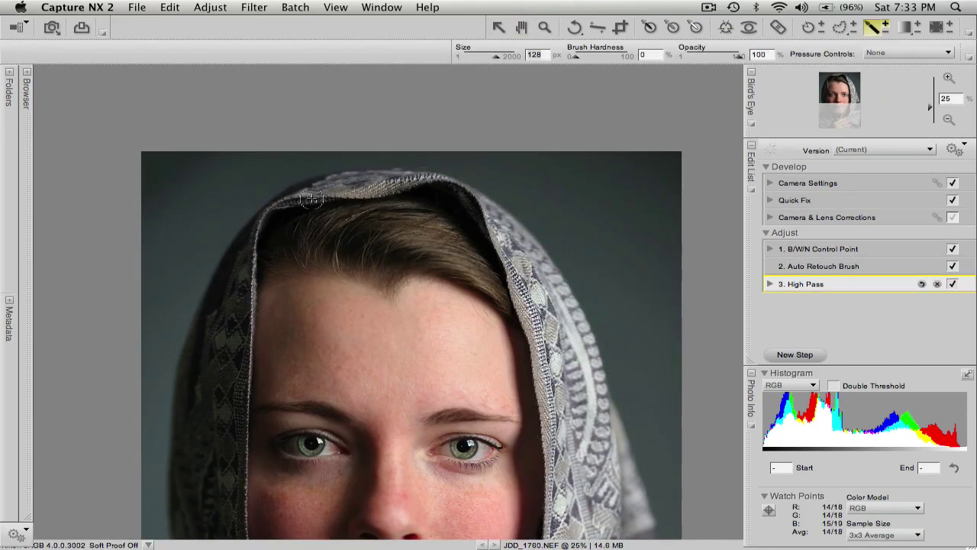
mouse_move(445, 189)
mouse_down()
mouse_move(292, 206)
mouse_move(349, 249)
mouse_move(394, 227)
mouse_move(443, 238)
mouse_up()
Brush the sharpening over the lower scarf folds around the hands with a 256 px brush.
key(h)
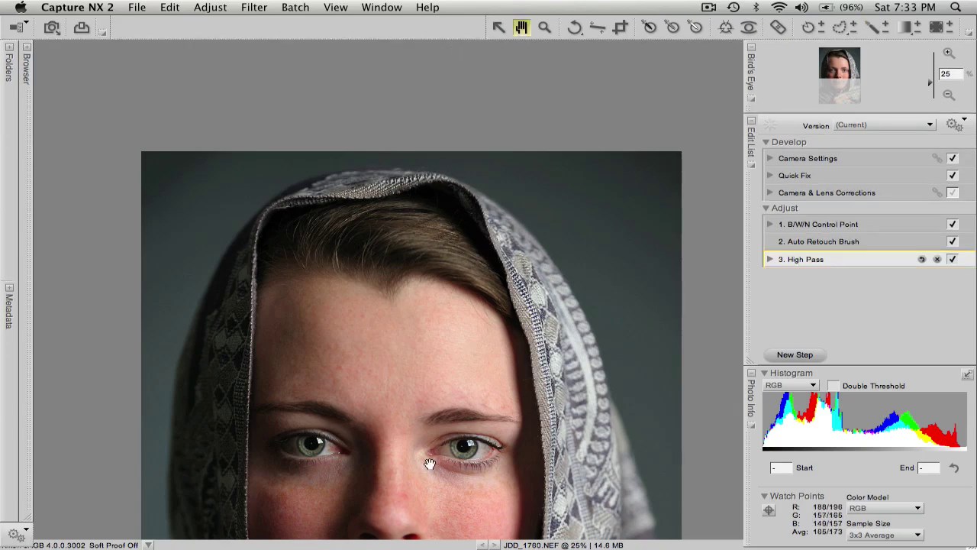
scroll(434, 211, down, 10)
key(b)
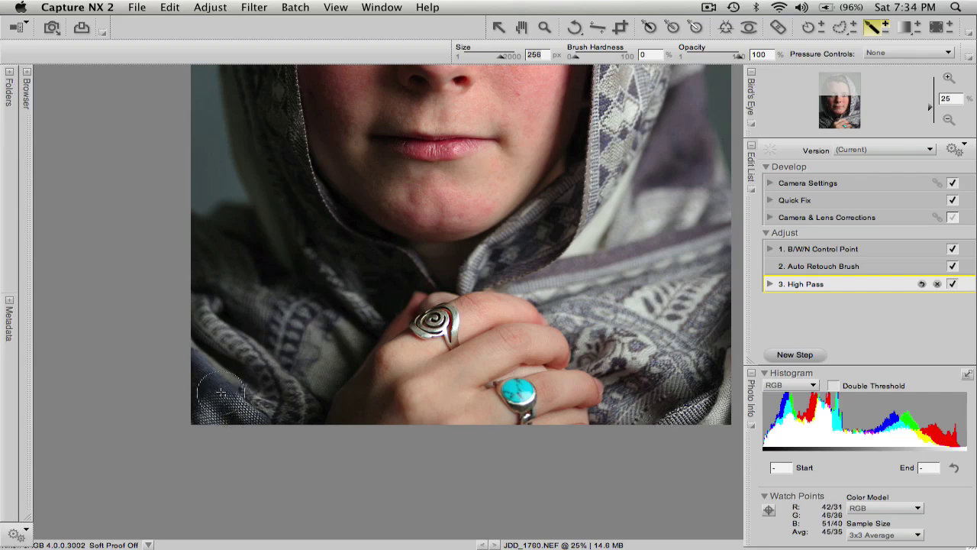
key(bracketright)
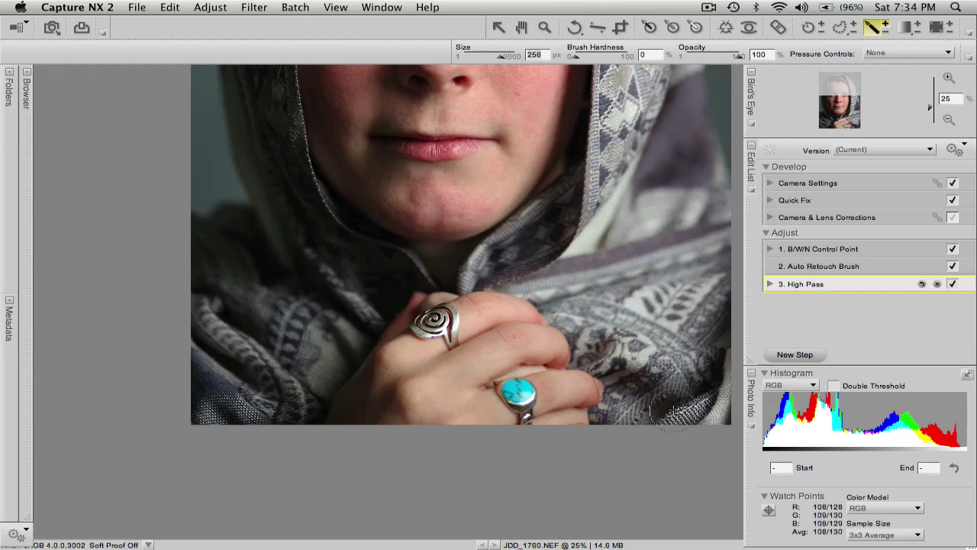
key(space)
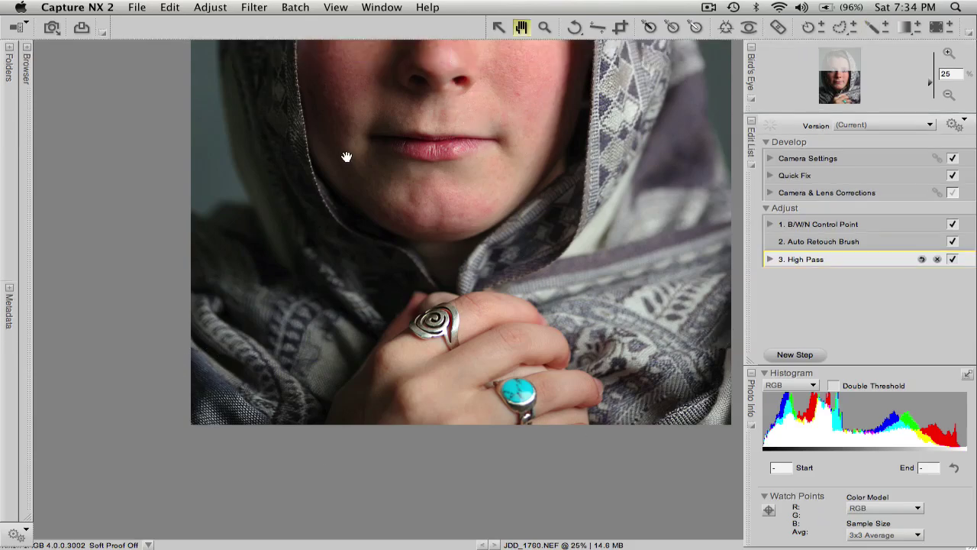
Add a Gaussian Blur with a 17.18 px radius and lower its blending opacity to 29%.
drag(347, 158, 262, 475)
key(super+minus)
key(super+minus)
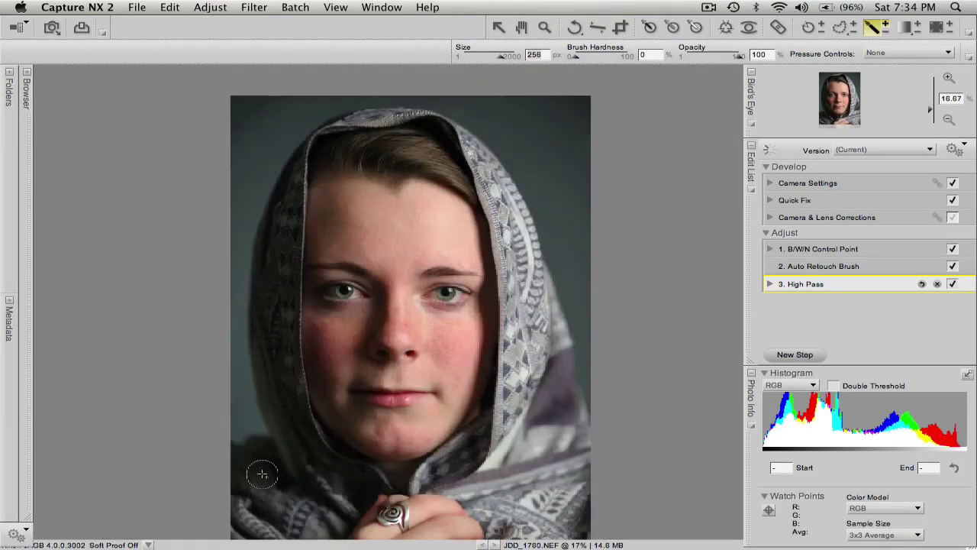
click(200, 7)
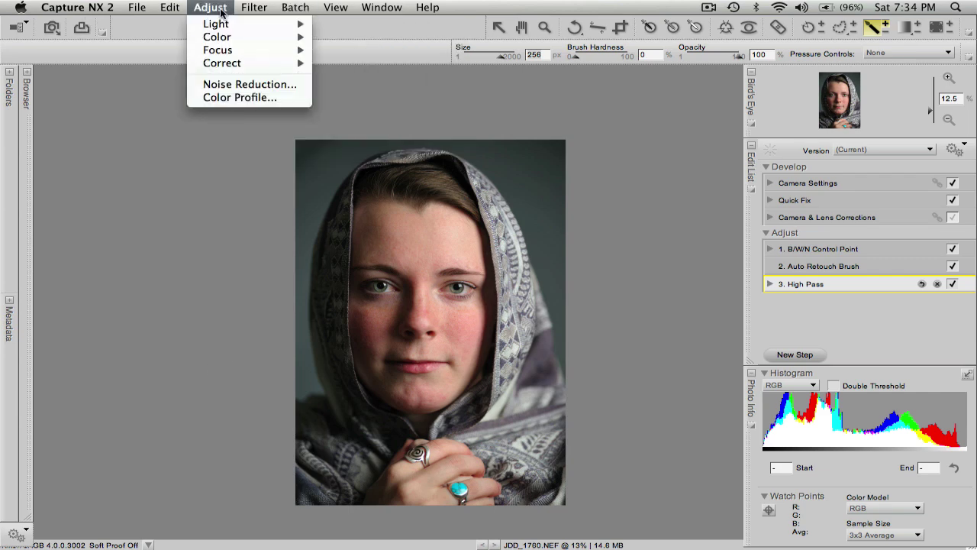
mouse_move(218, 45)
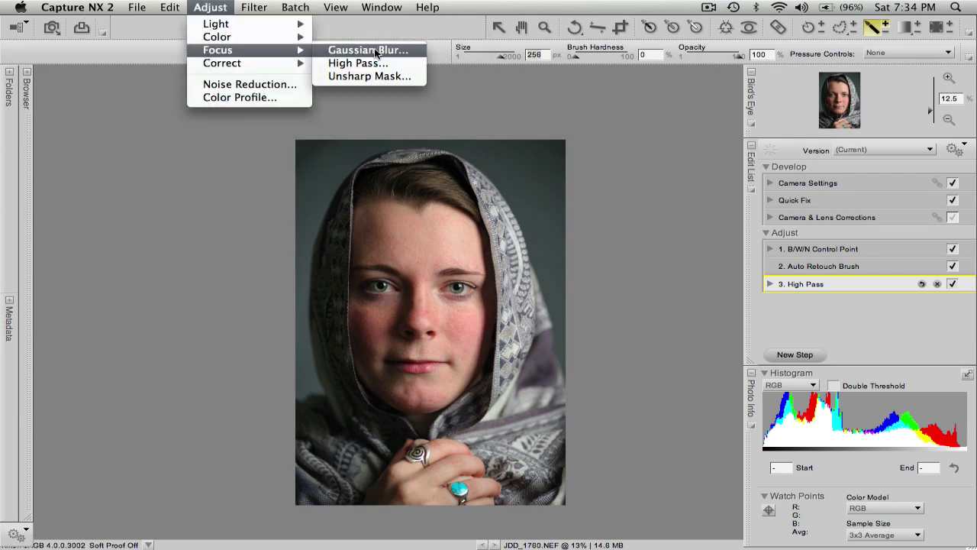
click(359, 48)
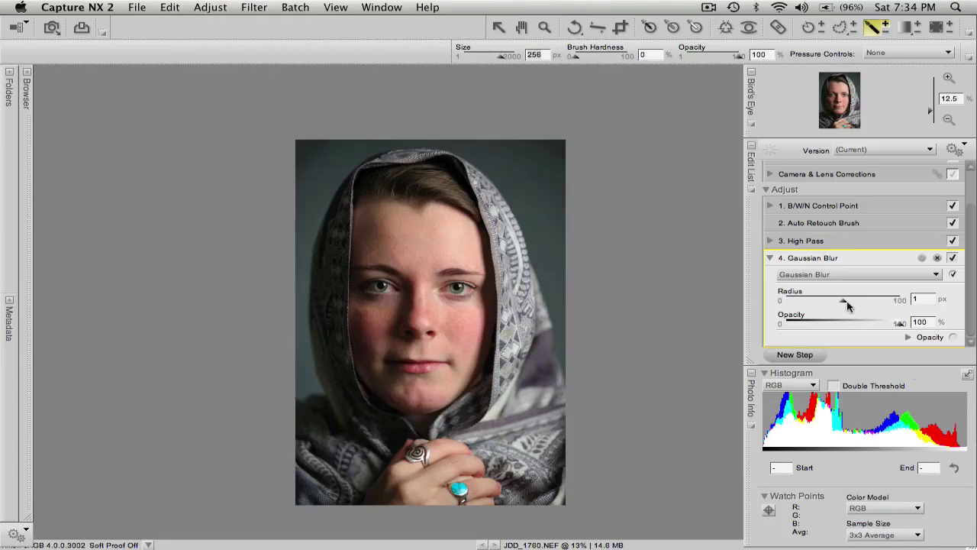
drag(845, 301, 878, 300)
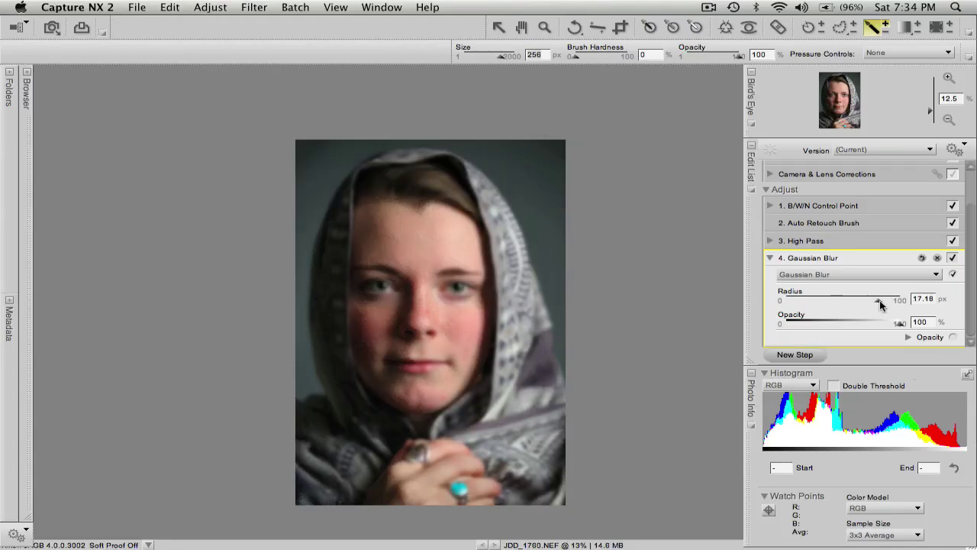
click(909, 336)
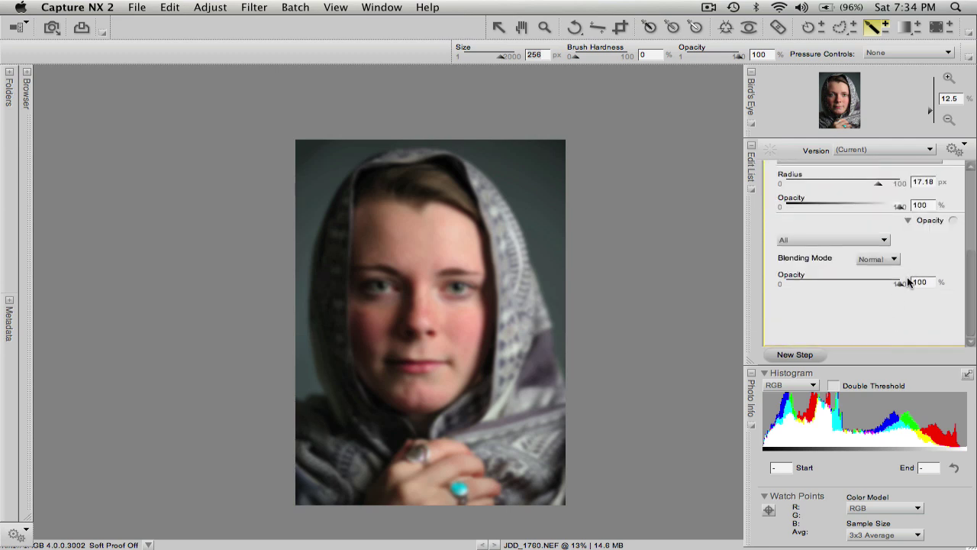
drag(896, 285, 817, 287)
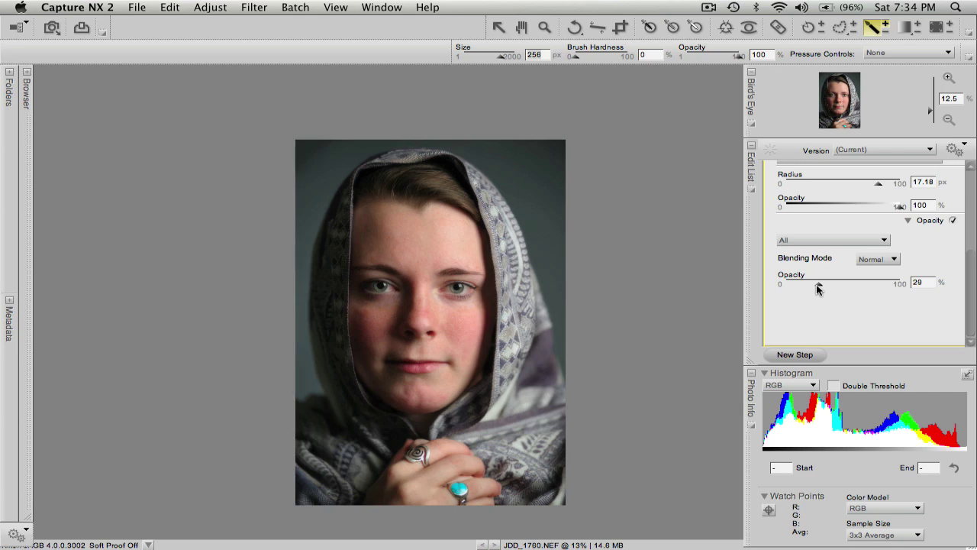
Remove the Gaussian Blur from both eyes with a subtractive selection brush of 96 px.
click(885, 31)
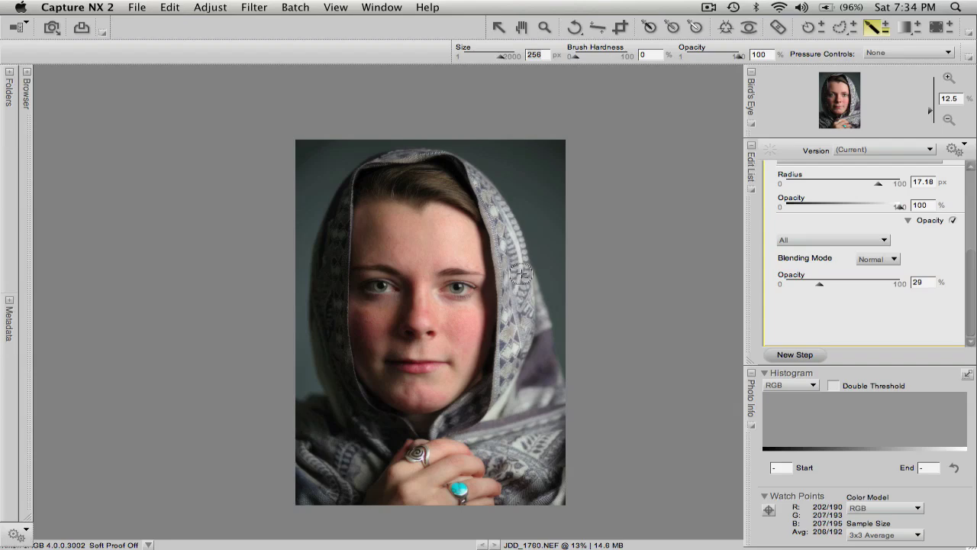
scroll(520, 273, up, 3)
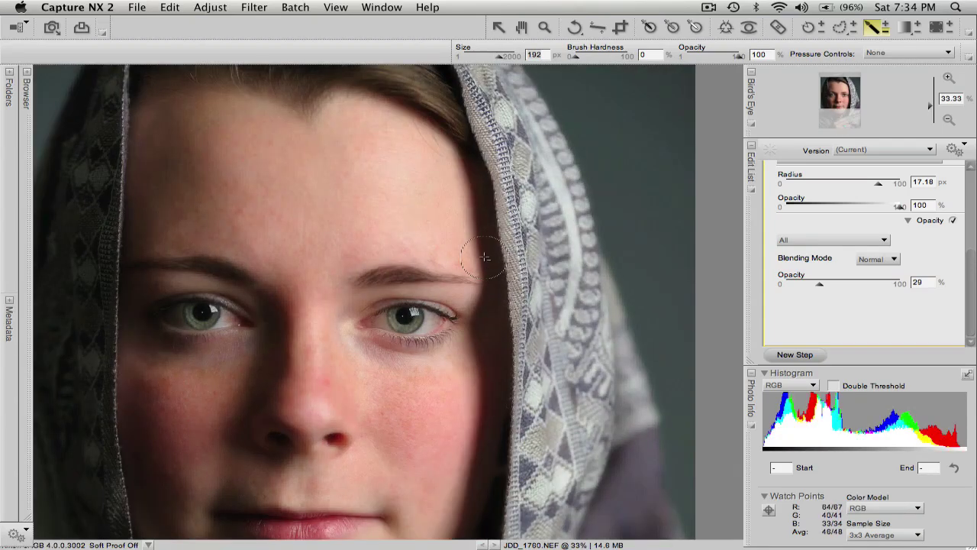
key(bracketleft)
key(bracketleft)
key(bracketleft)
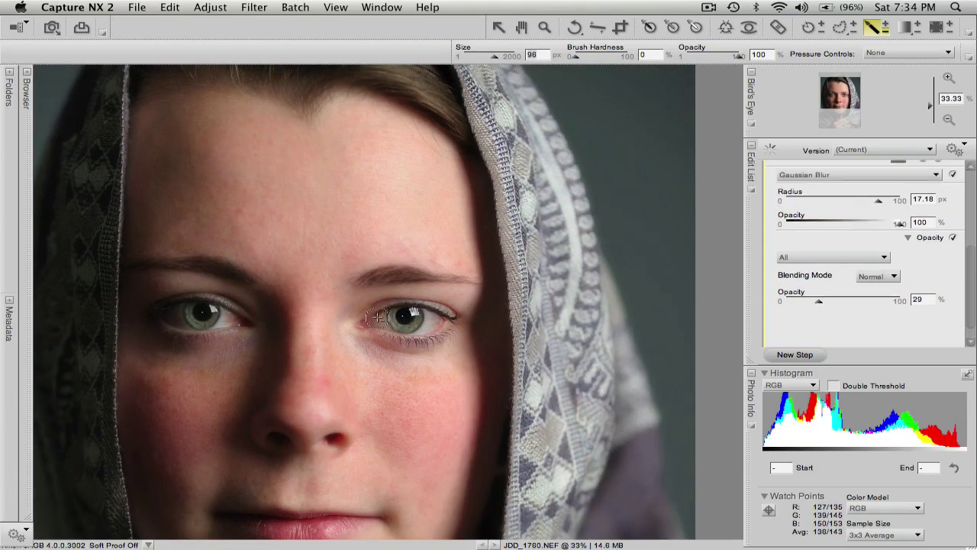
mouse_move(378, 317)
mouse_down()
mouse_move(420, 333)
mouse_move(447, 316)
mouse_move(416, 305)
mouse_move(367, 319)
mouse_move(451, 324)
mouse_up()
mouse_move(192, 306)
mouse_down()
mouse_move(195, 321)
mouse_move(187, 286)
mouse_move(173, 305)
mouse_up()
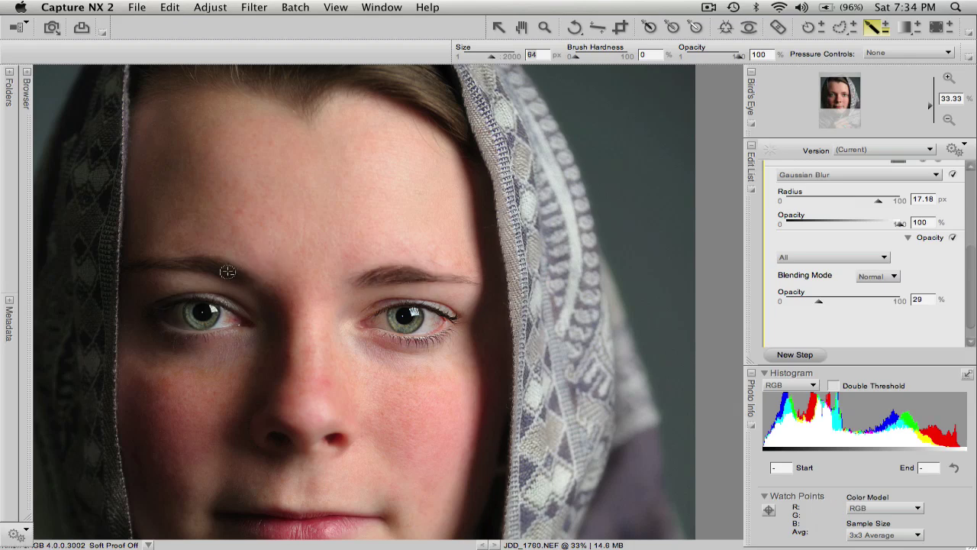
Enlarge the subtractive brush up to 128 px and remove the blur from the scarf edges and the top of the hood.
key(bracketright)
key(bracketright)
key(bracketright)
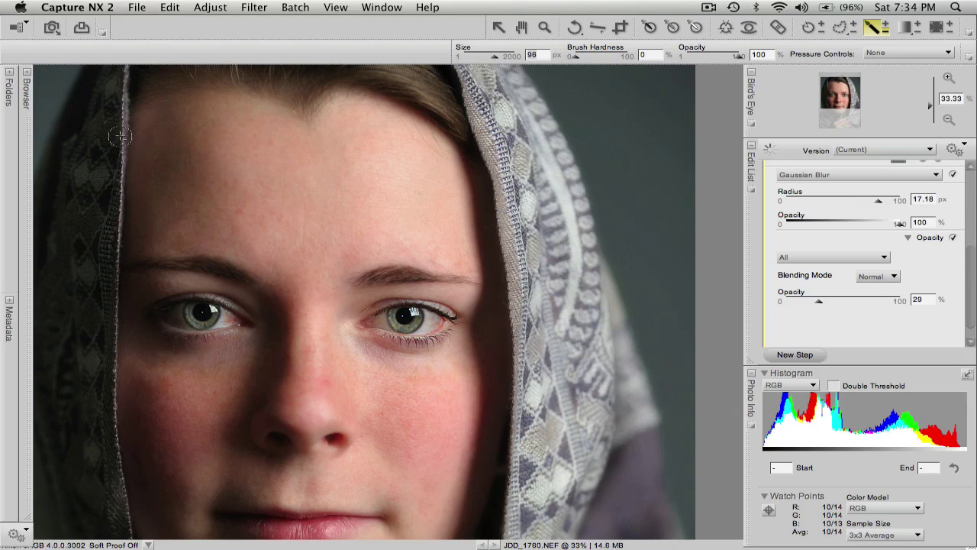
key(bracketright)
key(bracketright)
key(bracketright)
mouse_move(495, 114)
mouse_down()
mouse_move(530, 183)
mouse_move(571, 377)
mouse_move(555, 500)
mouse_move(546, 505)
mouse_move(527, 238)
mouse_up()
scroll(319, 239, up, 10)
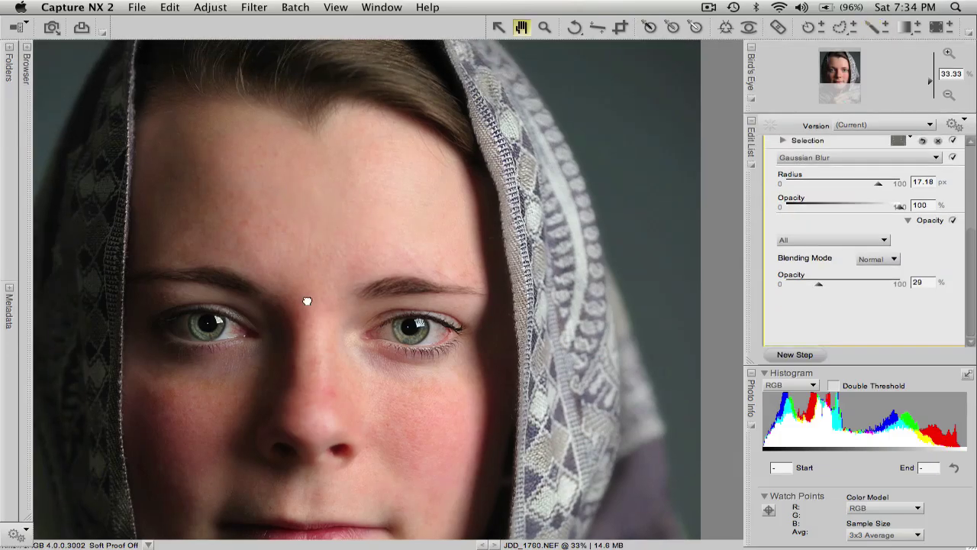
mouse_move(202, 249)
mouse_down()
mouse_move(392, 200)
mouse_move(478, 243)
mouse_move(557, 470)
mouse_up()
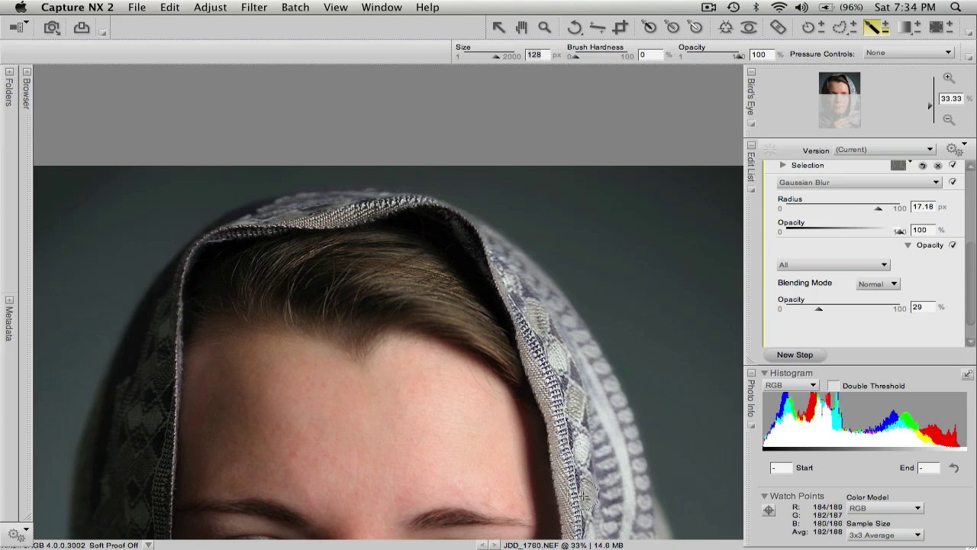
Remove the blur around the mouth with the 96 px brush and from the lower scarf folds at 256 px.
key(super+minus)
key(h)
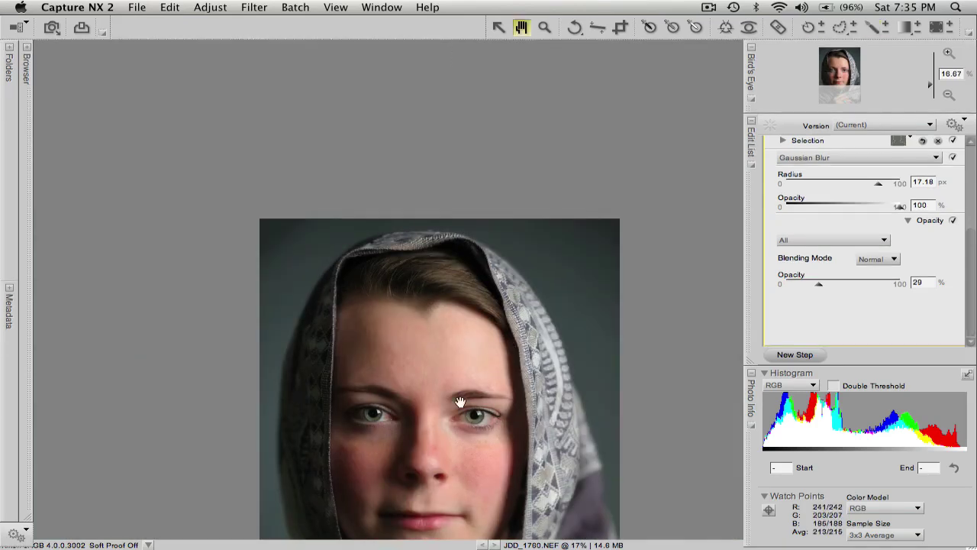
key(b)
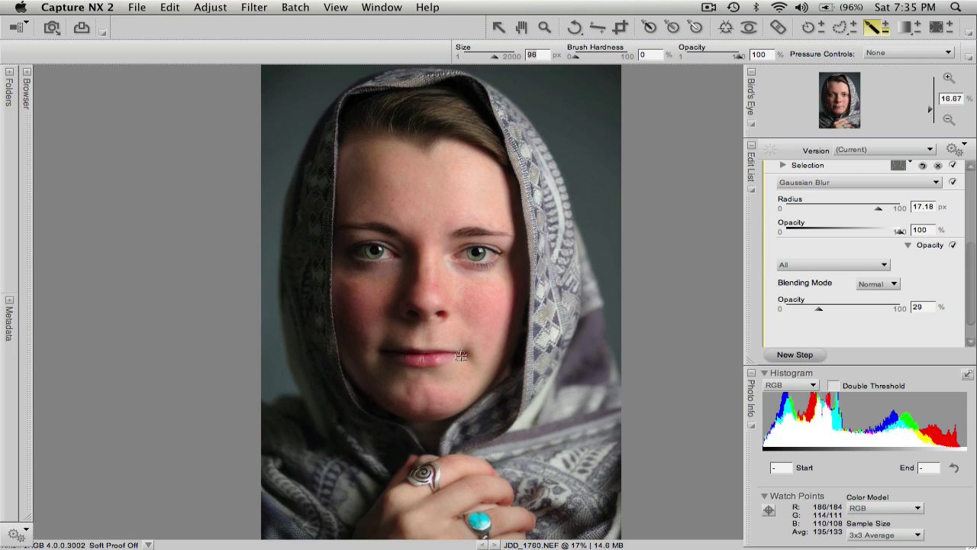
key(bracketright)
key(bracketright)
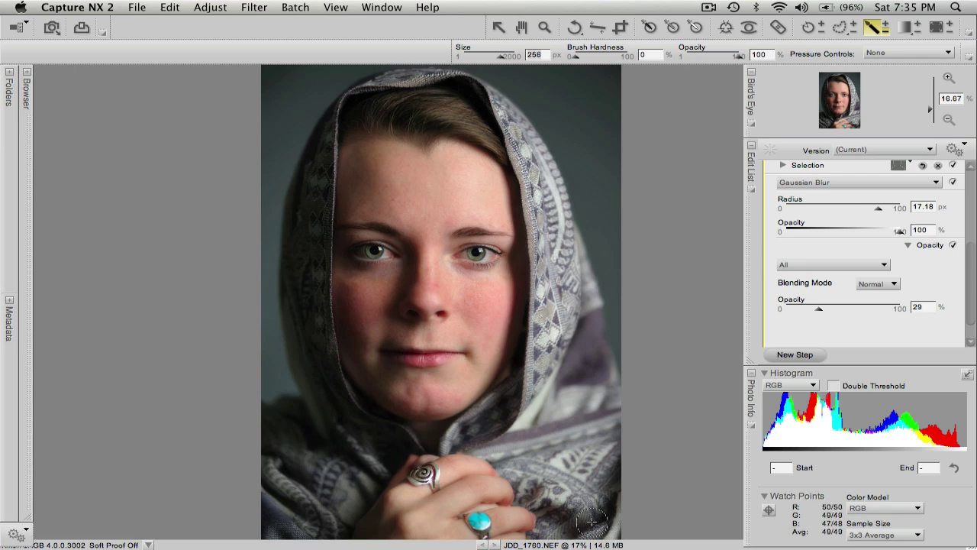
mouse_move(302, 523)
mouse_down()
mouse_move(290, 527)
mouse_move(336, 508)
mouse_move(293, 495)
mouse_move(282, 508)
mouse_move(324, 496)
mouse_up()
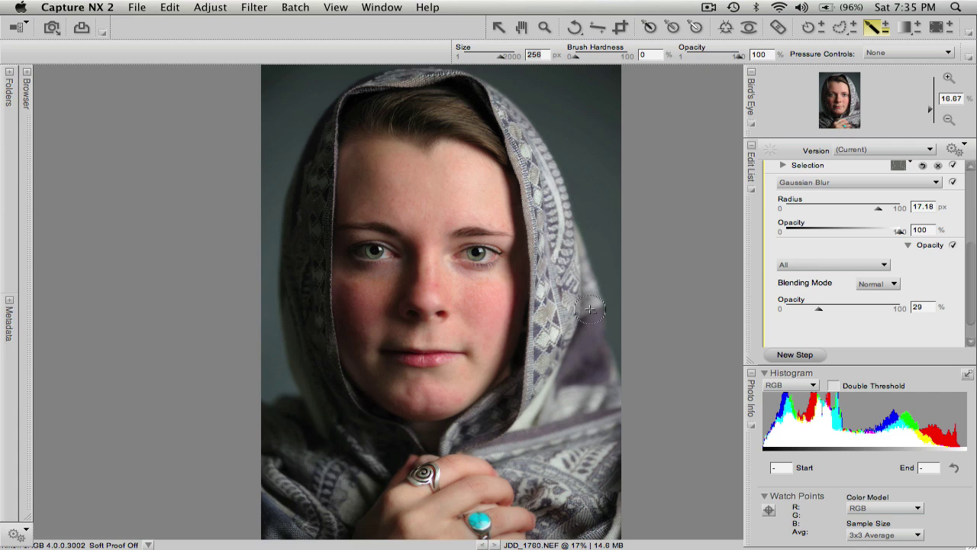
key(super+minus)
key(super+plus)
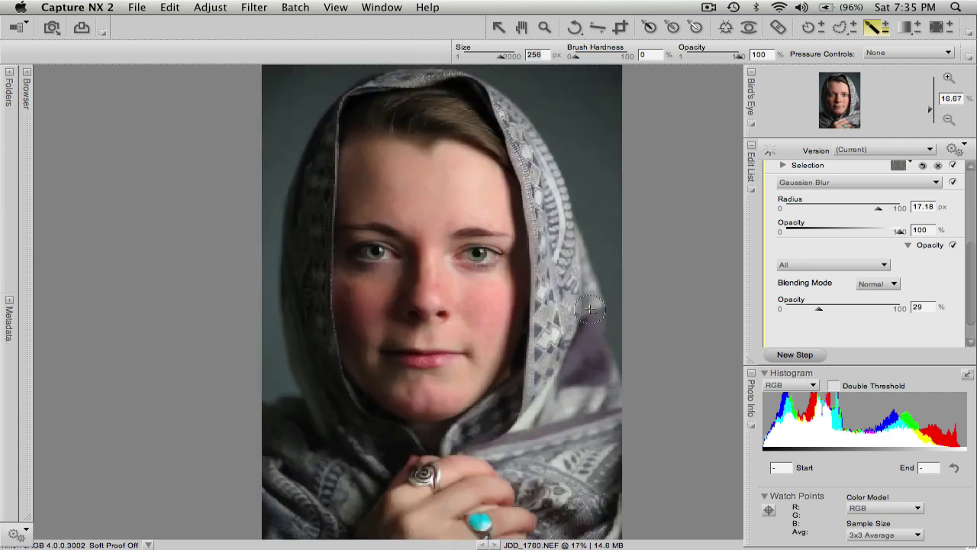